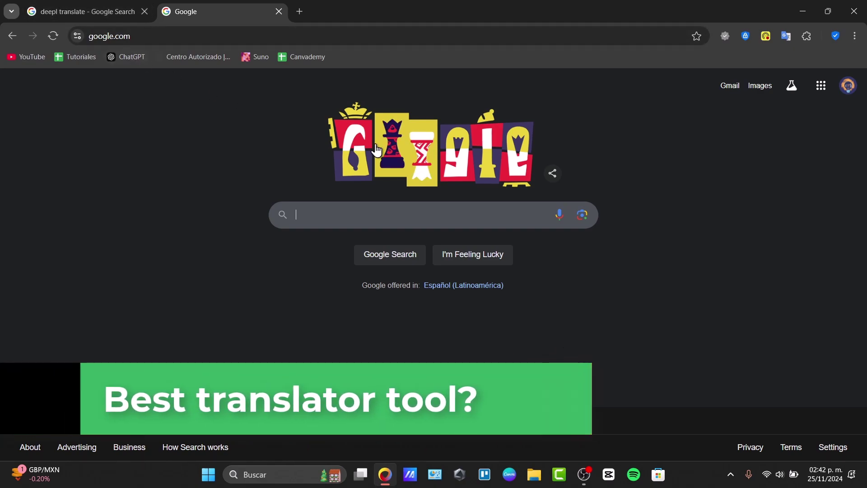
Step: Search Google for 'deepl' and open the DeepL Translate result
text(deepl)
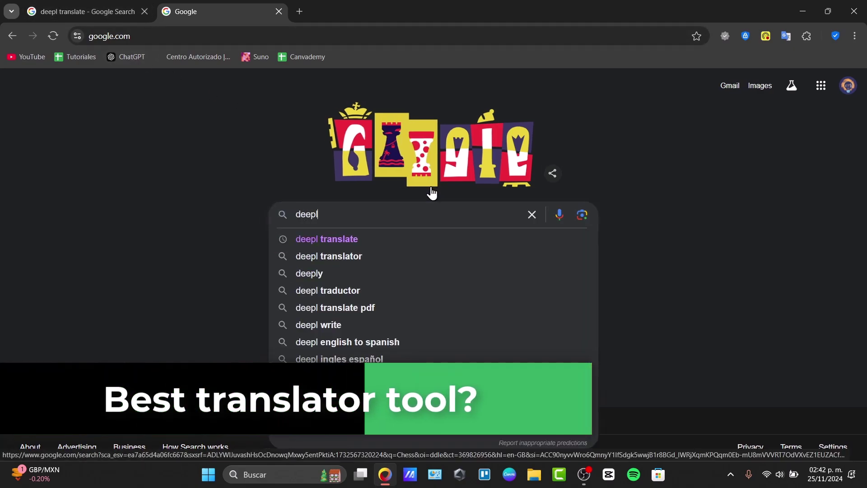
key(Return)
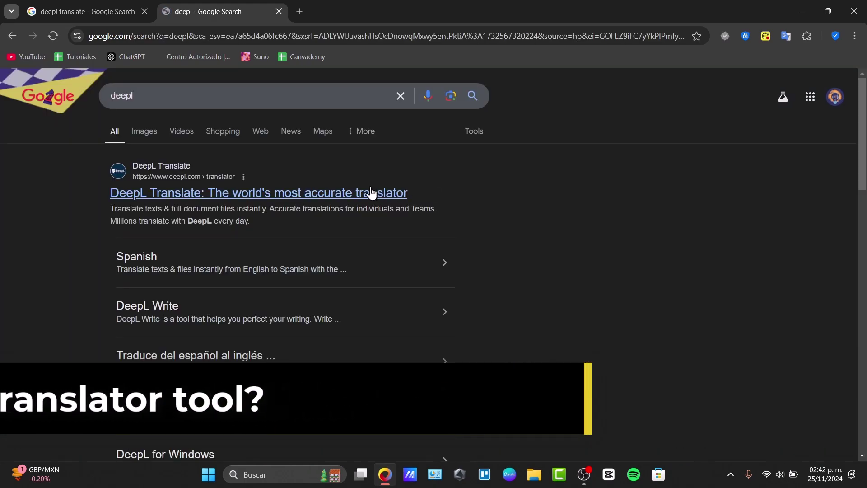
click(370, 188)
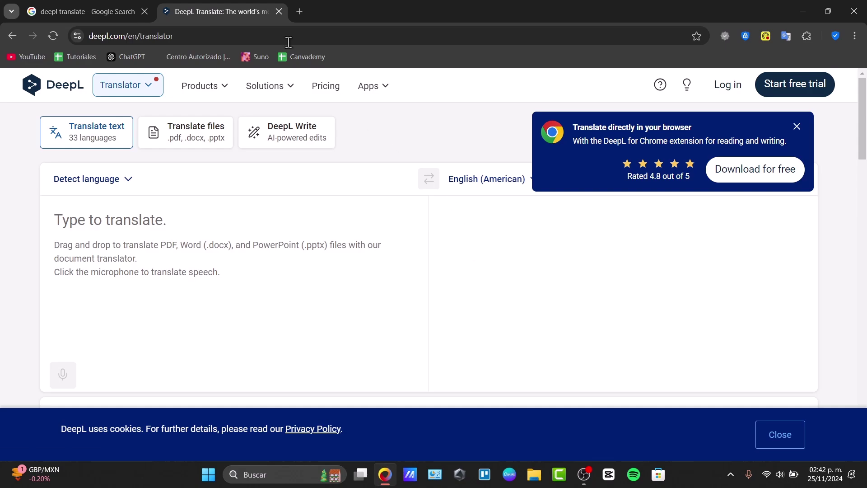
Step: Open chatgpt.com in a new browser tab alongside the DeepL search results
click(93, 3)
click(299, 9)
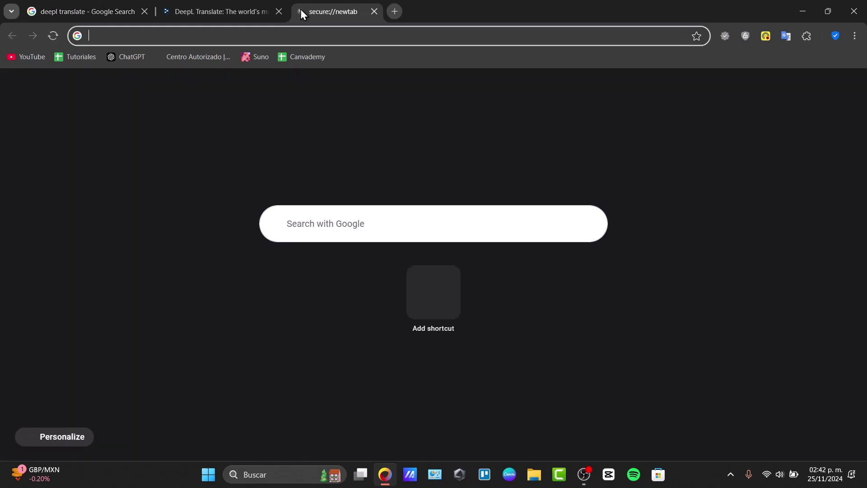
text(ch)
key(Return)
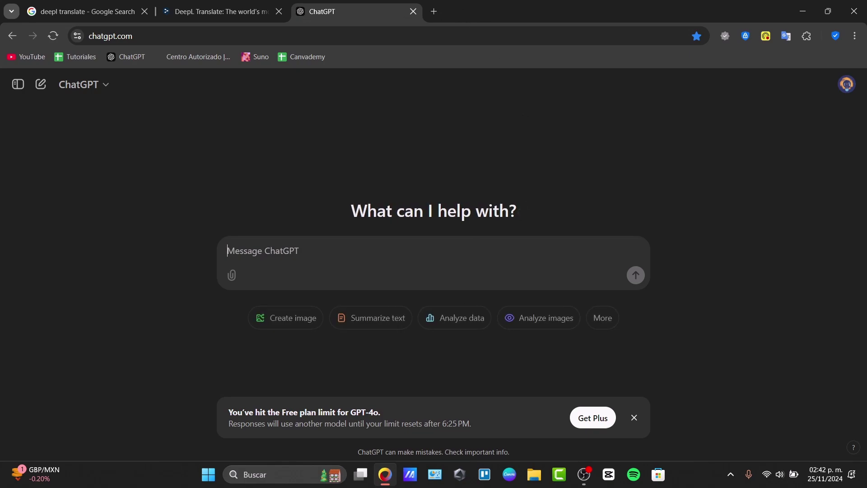
click(125, 7)
click(349, 6)
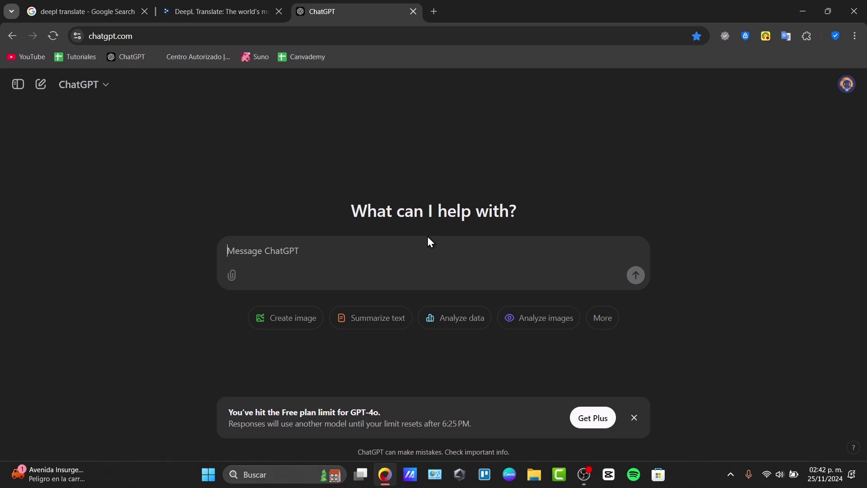
Step: Ask ChatGPT 'translate: hey everybody into italian' and check which model replied
text(tr)
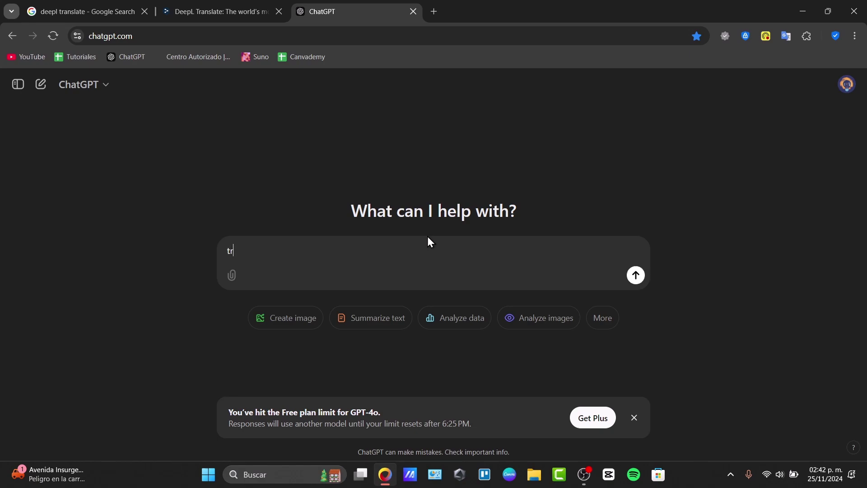
text(anslate: hey everybody in)
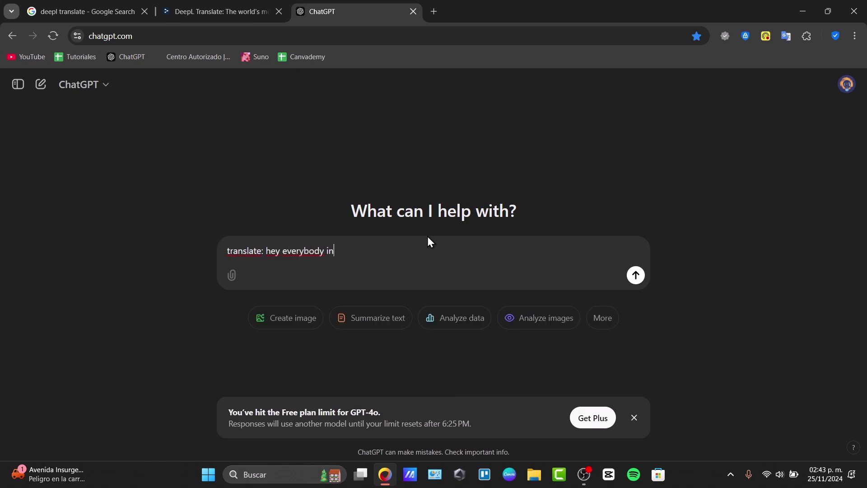
text(to italian)
key(Return)
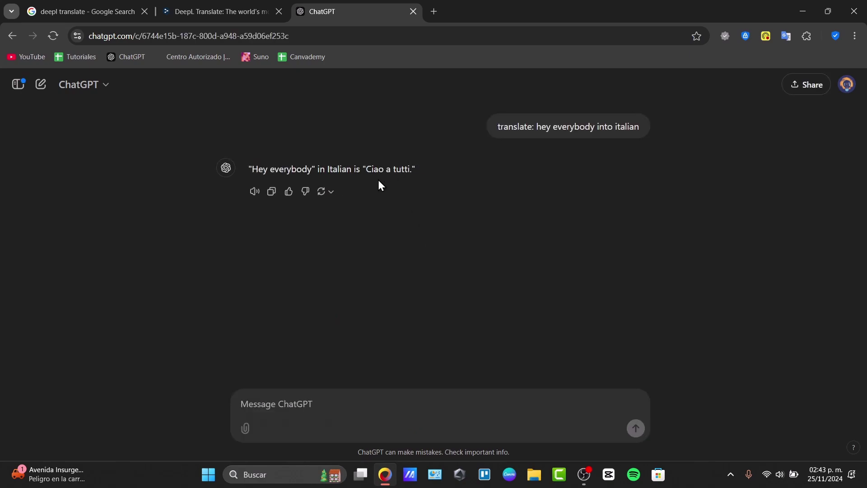
click(336, 193)
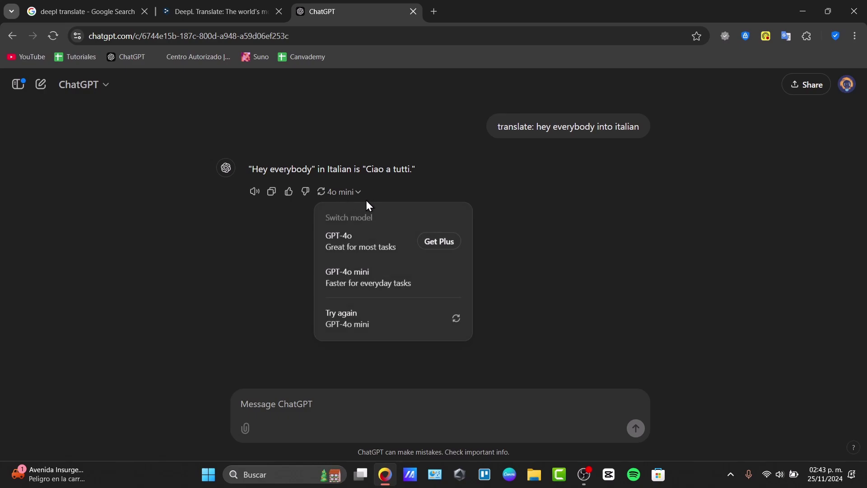
click(353, 151)
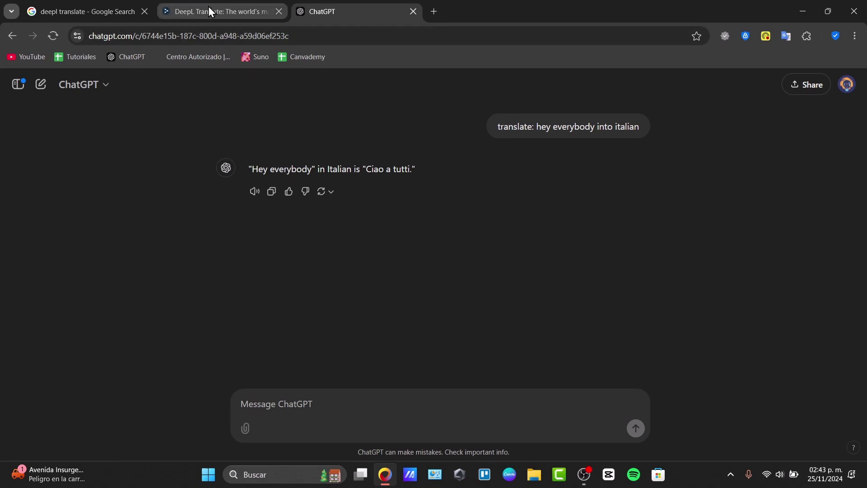
Step: Search Google for 'google translate' to bring up the translate widget
click(224, 10)
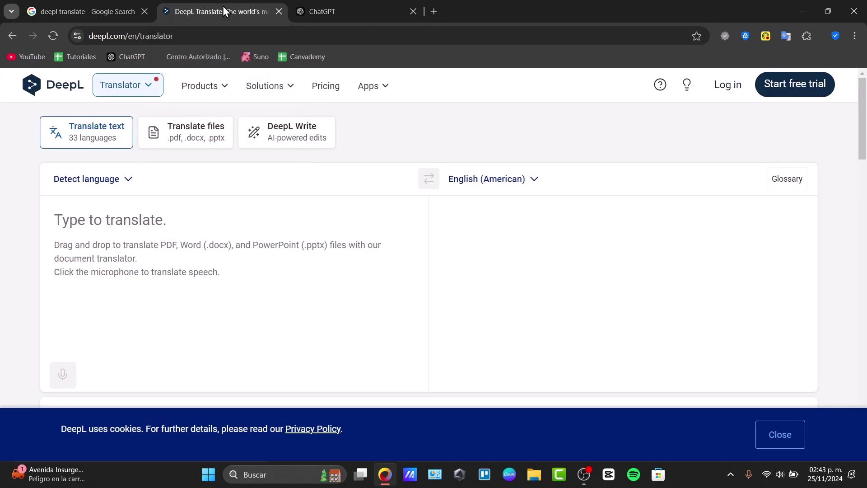
click(119, 4)
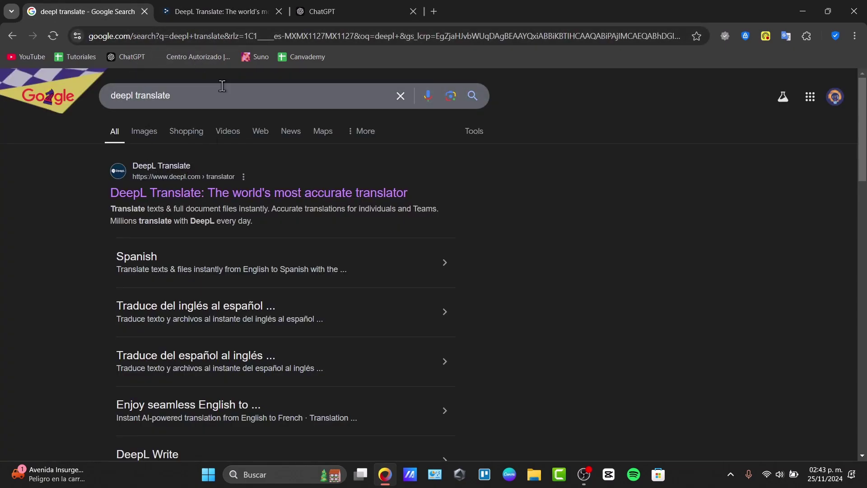
click(226, 37)
text(goo)
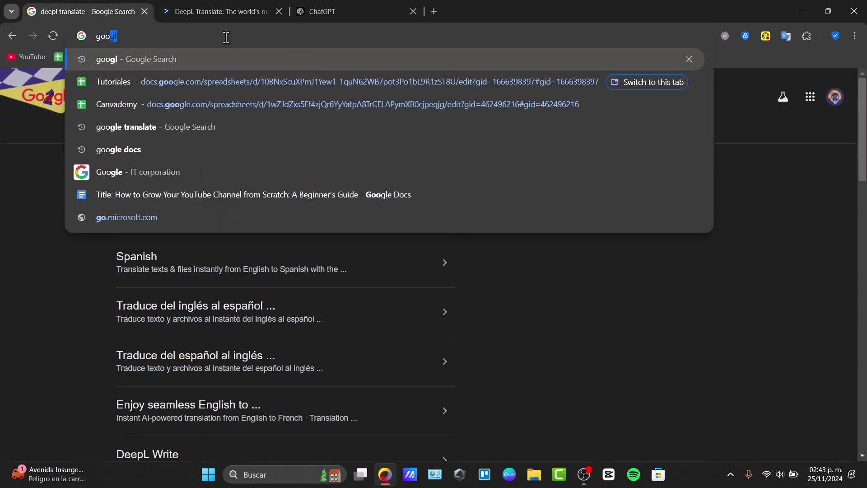
text(gle translta)
key(Return)
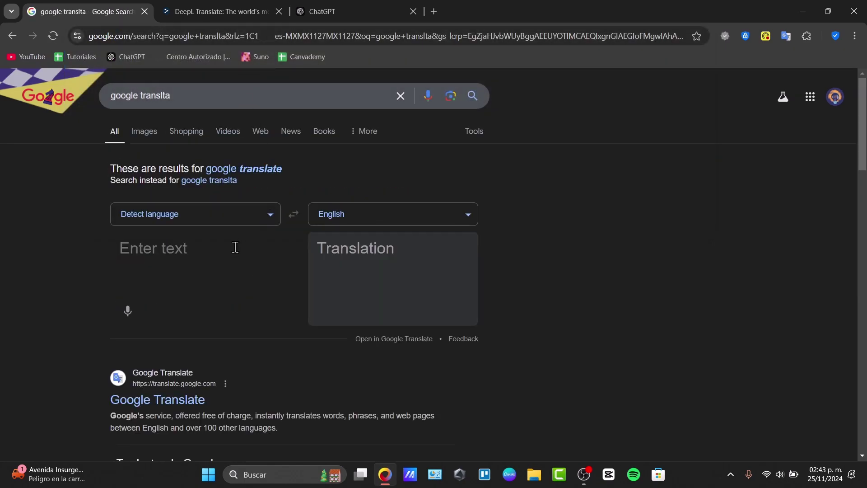
Step: Translate 'How are you today?' into Italian and select the English phrase
click(196, 247)
text(How are you to)
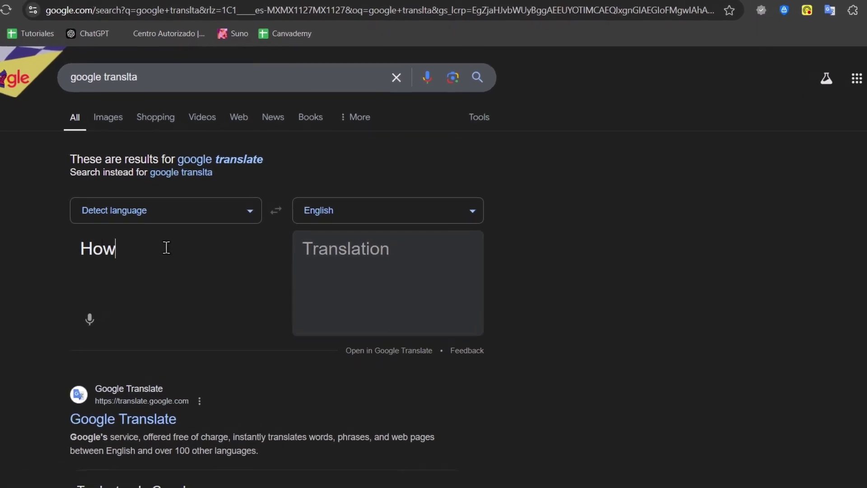
text(day?)
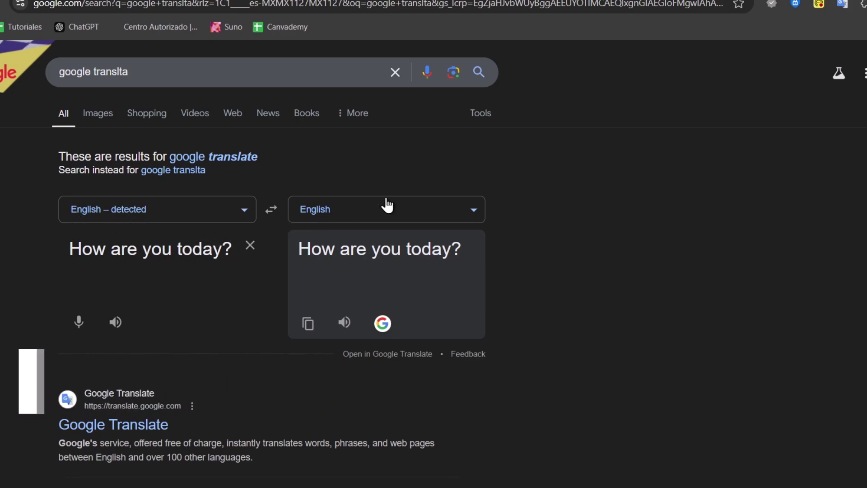
click(371, 206)
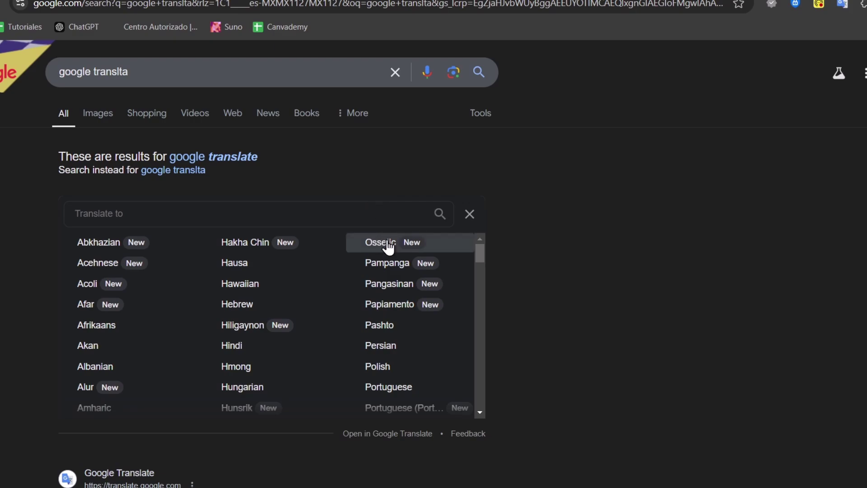
text(ital)
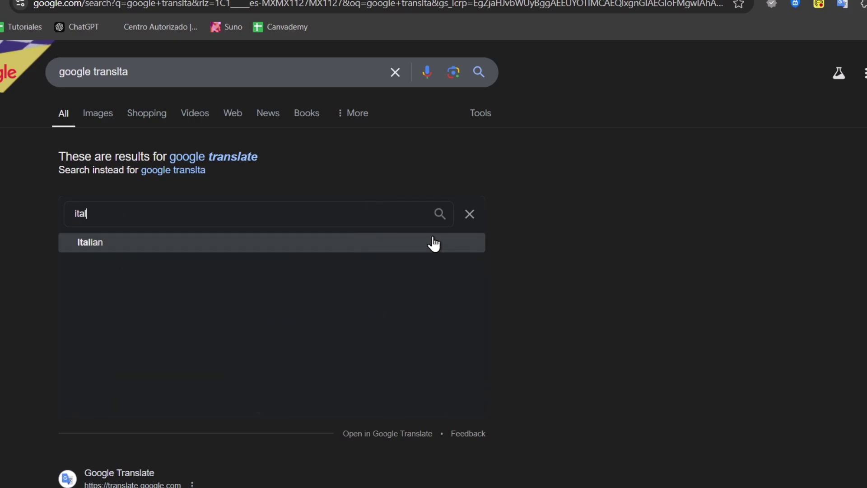
click(432, 239)
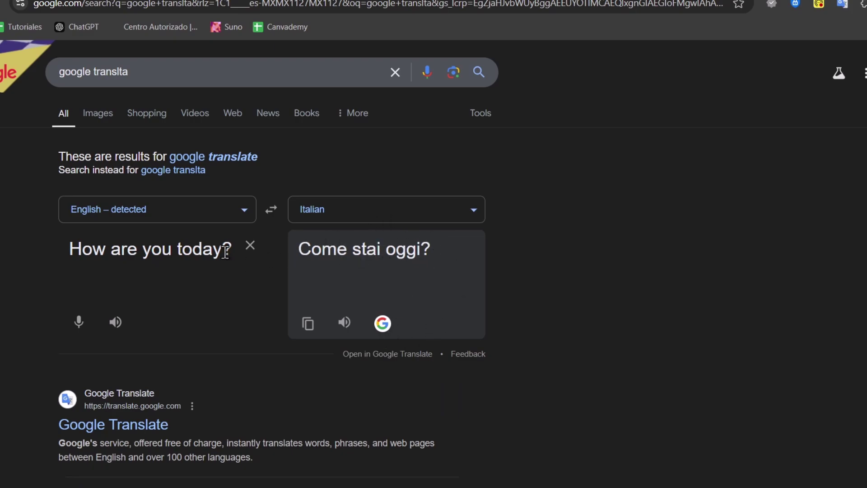
drag(229, 249, 70, 249)
key(ctrl+c)
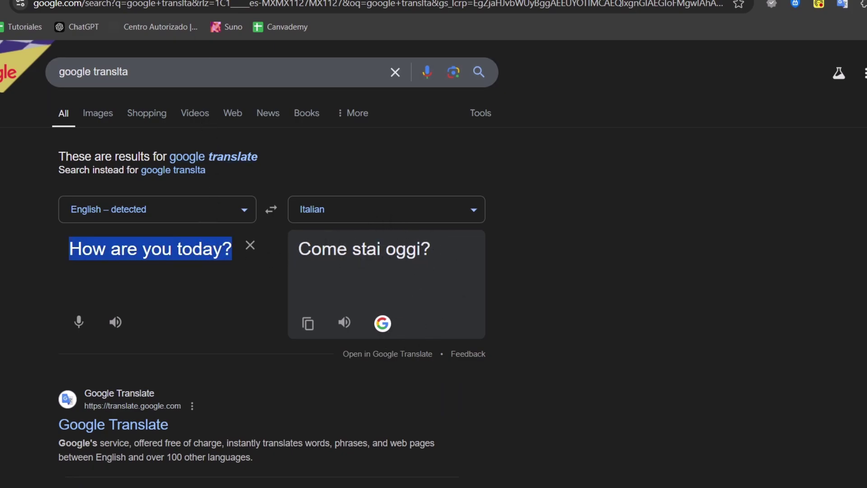
Step: Paste 'How are you today?' into DeepL and set the target language to Italian
click(180, 1)
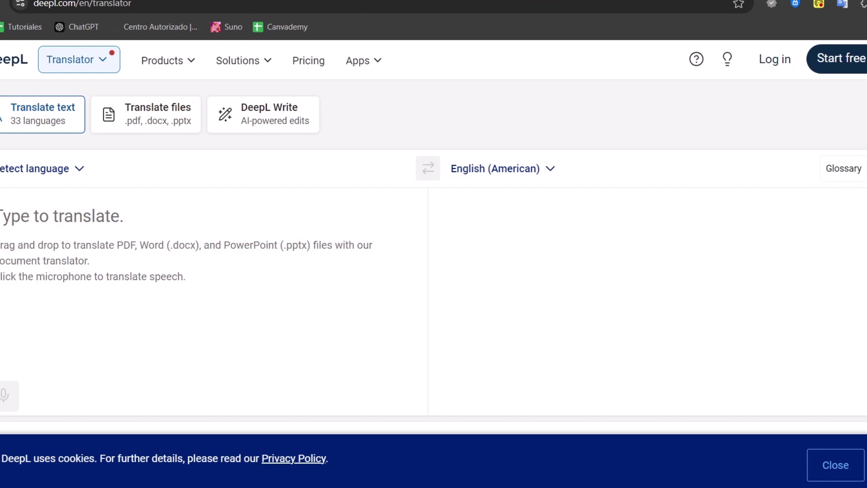
click(77, 222)
key(ctrl+v)
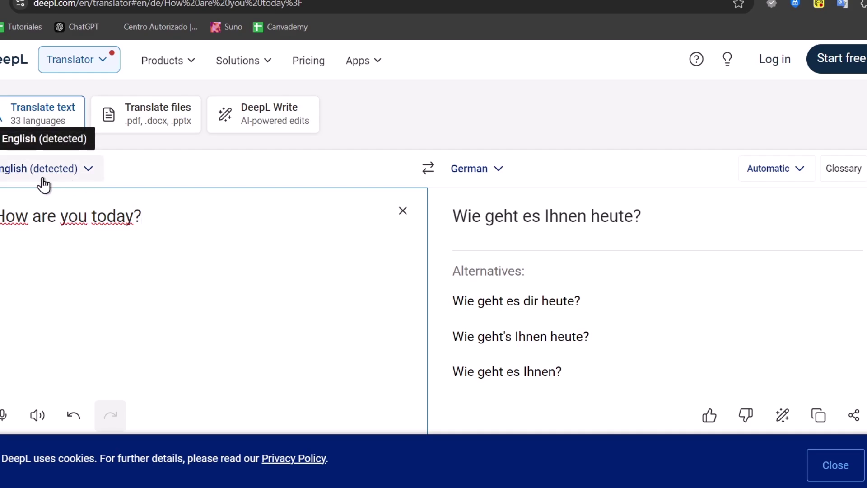
click(502, 167)
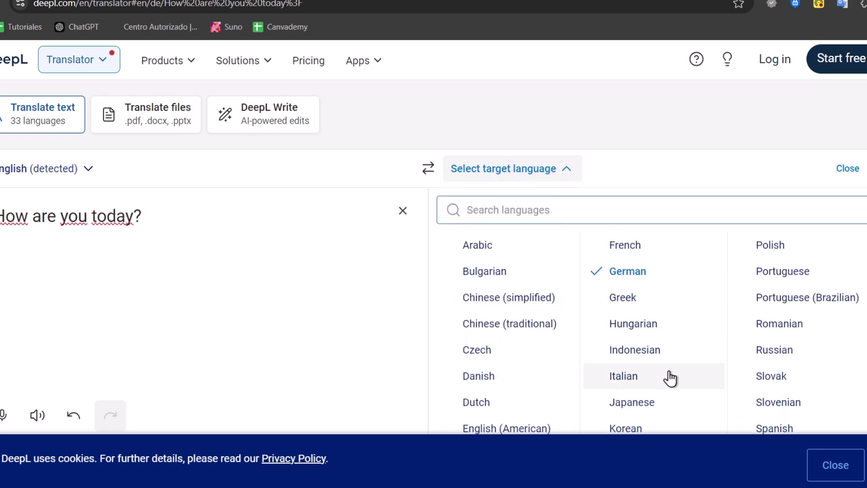
click(666, 375)
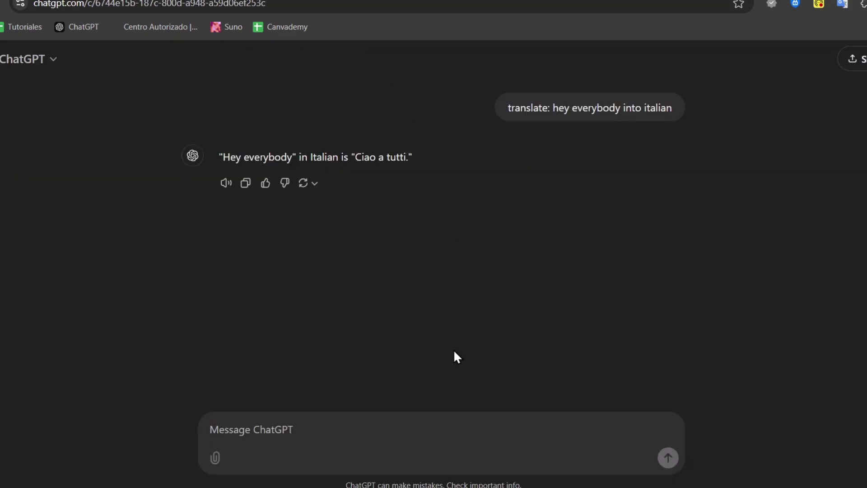
Step: Send ChatGPT the follow-up 'now with: How are you today?'
click(422, 420)
text(now with)
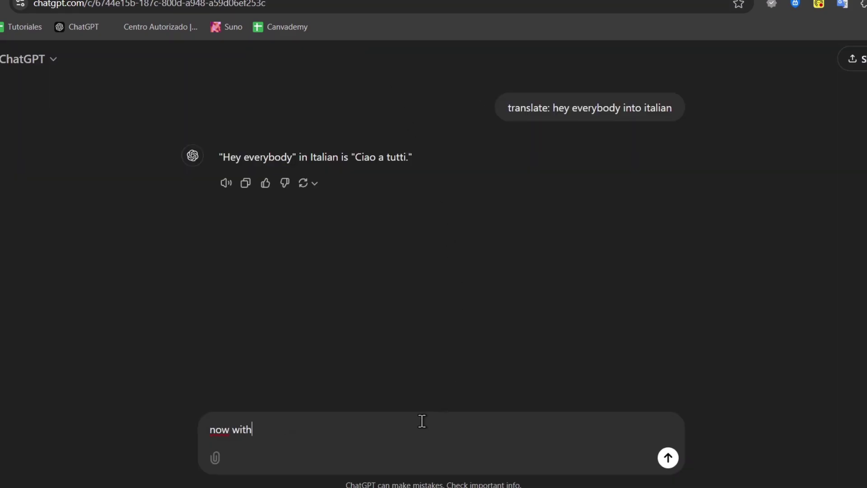
text(: How are you today?)
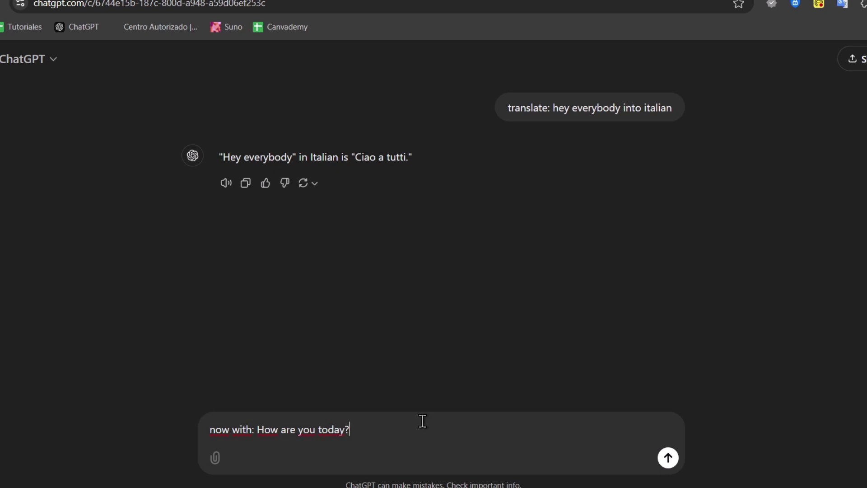
key(Return)
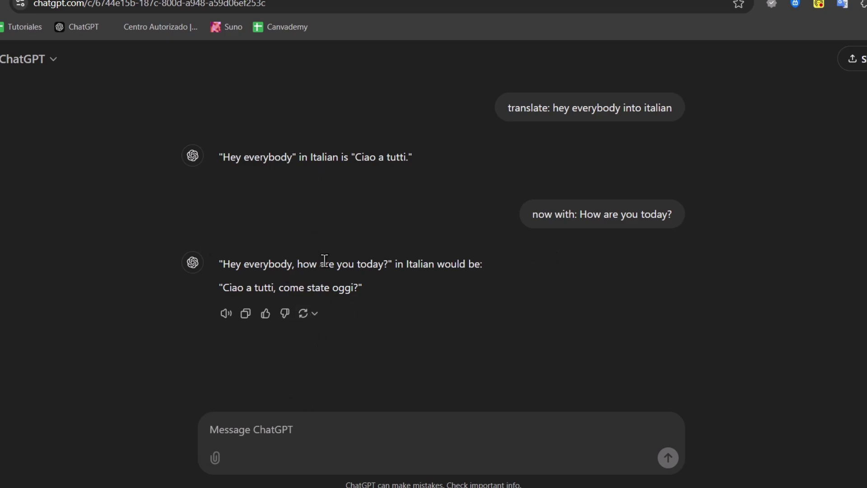
Step: Send ChatGPT 'next: "I'm on a roll"' and highlight the second Italian suggestion
text(next: "I)
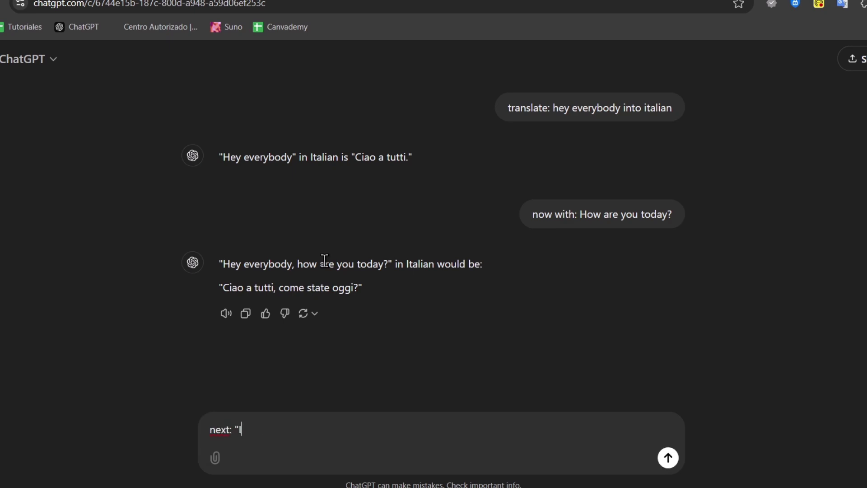
text('m on a roll")
key(Return)
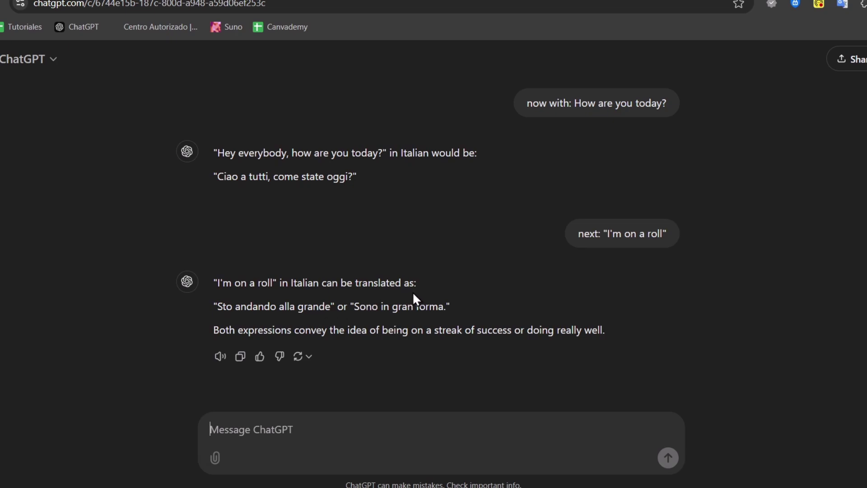
drag(213, 308, 449, 309)
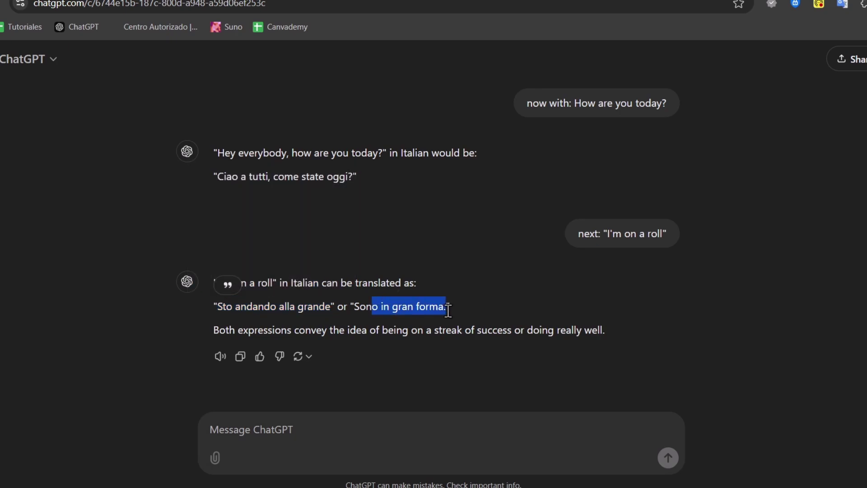
click(472, 346)
Step: Highlight ChatGPT's explanation, then select 'I'm on a roll' to copy it
drag(255, 332, 382, 347)
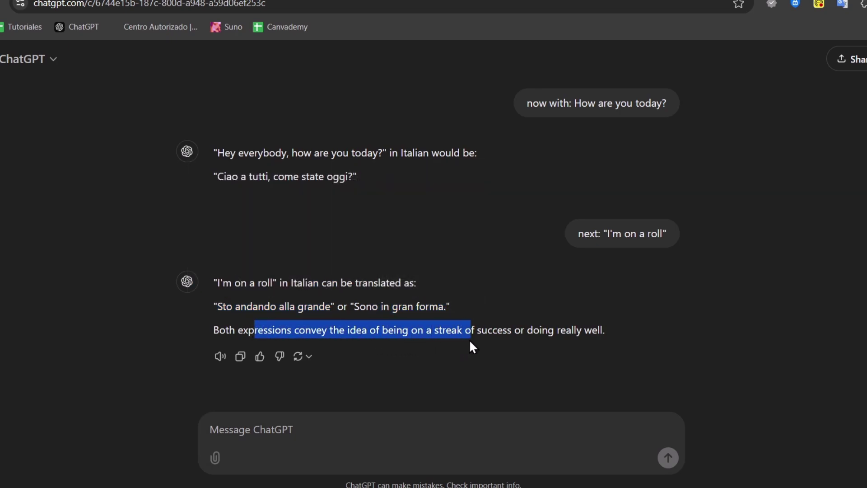
drag(468, 340, 622, 328)
click(621, 327)
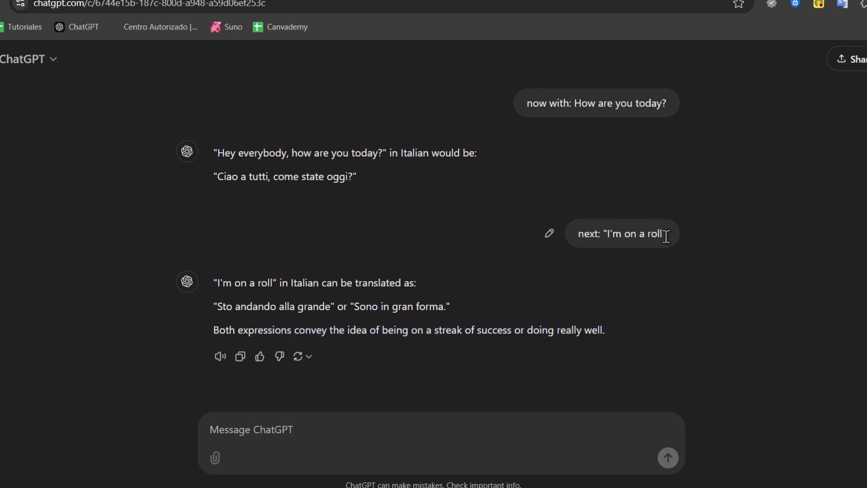
drag(662, 235, 607, 235)
key(ctrl+c)
Step: Replace DeepL's source with 'I'm on a roll' and select its output 'Sono in vena di scherzi'
click(453, 0)
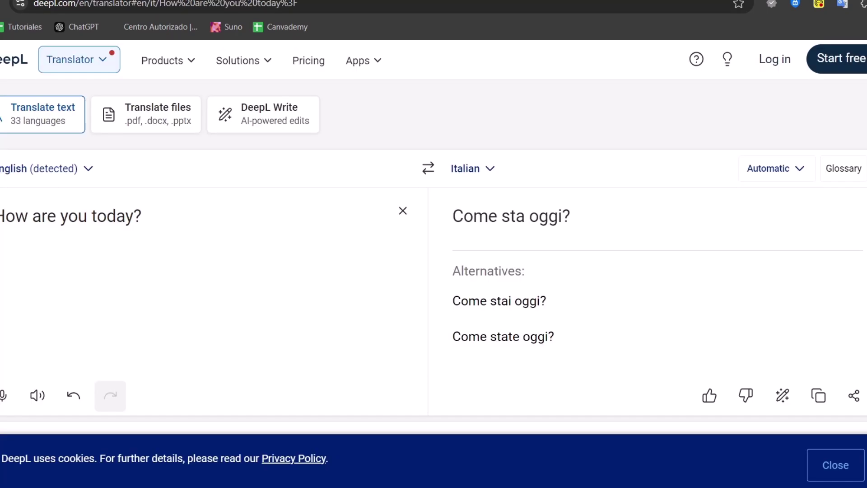
triple_click(152, 207)
key(ctrl+v)
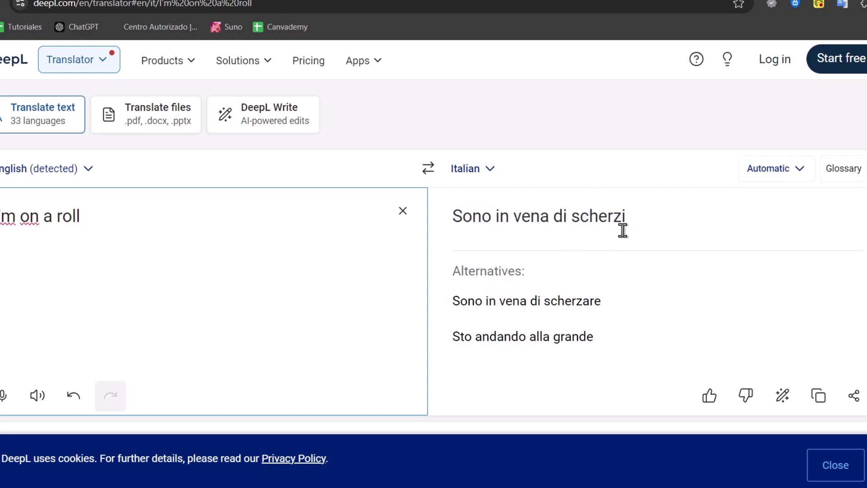
triple_click(544, 215)
key(ctrl+c)
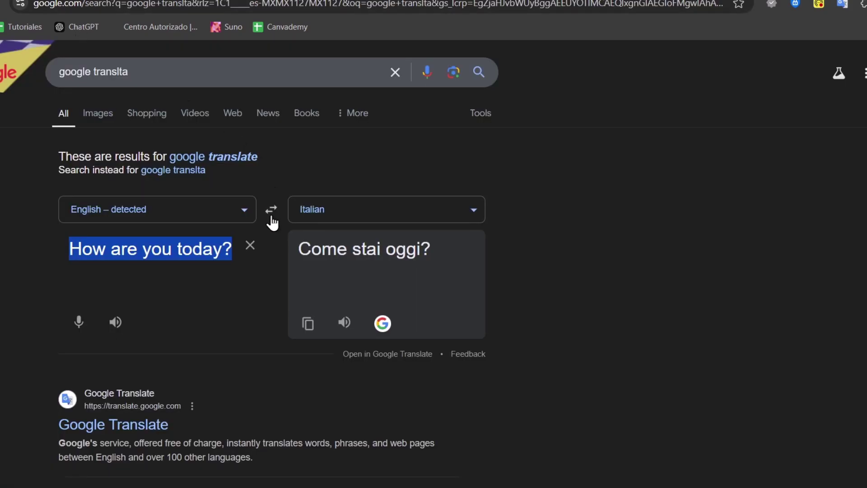
Step: Back-translate 'Sono in vena di scherzi' in Google Translate, then swap languages to re-translate
click(270, 209)
triple_click(162, 252)
key(ctrl+v)
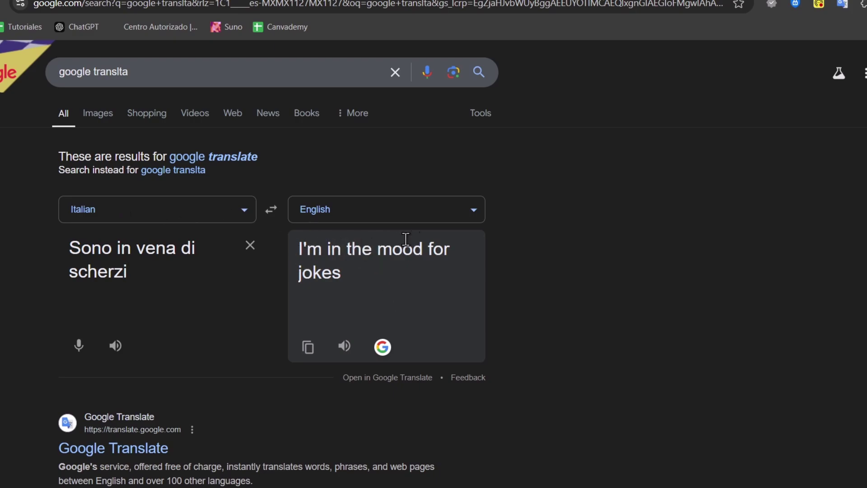
click(271, 209)
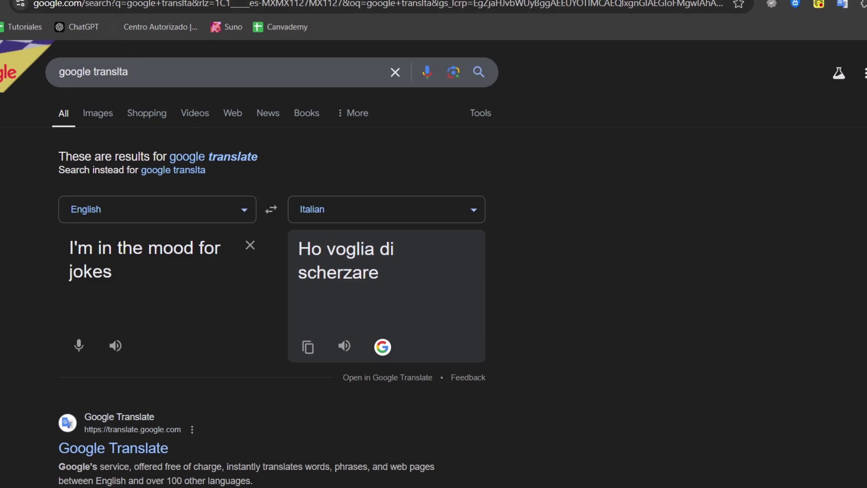
key(ctrl+Tab)
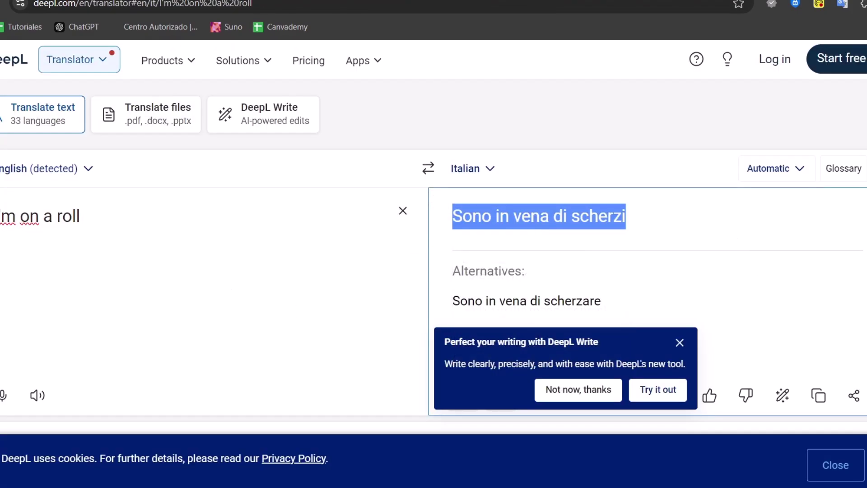
key(ctrl+Tab)
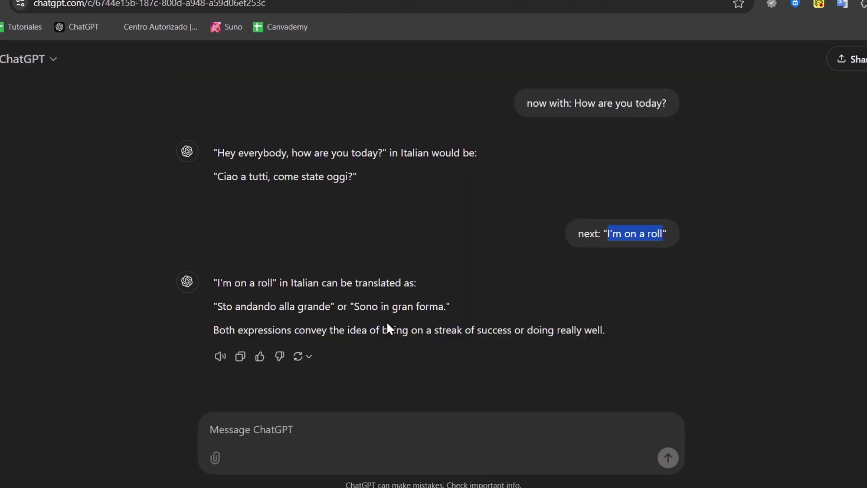
drag(317, 329, 609, 333)
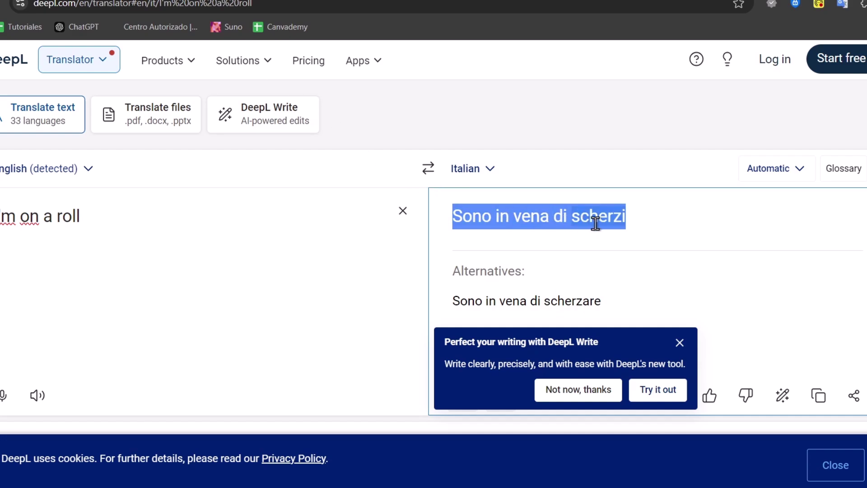
click(657, 223)
key(ctrl+Tab)
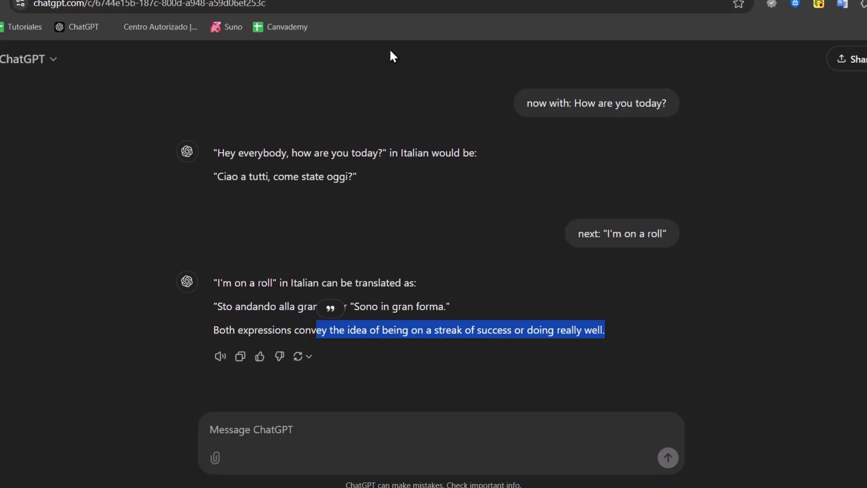
click(519, 293)
drag(218, 307, 449, 310)
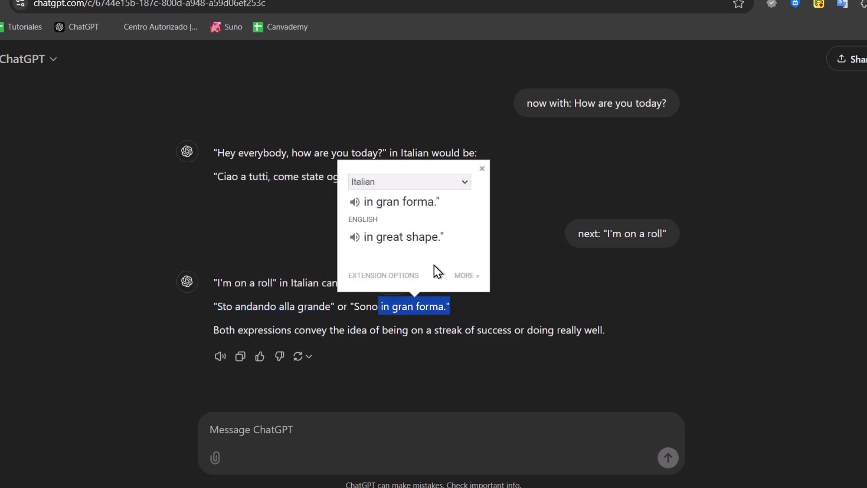
click(361, 304)
drag(331, 309, 219, 303)
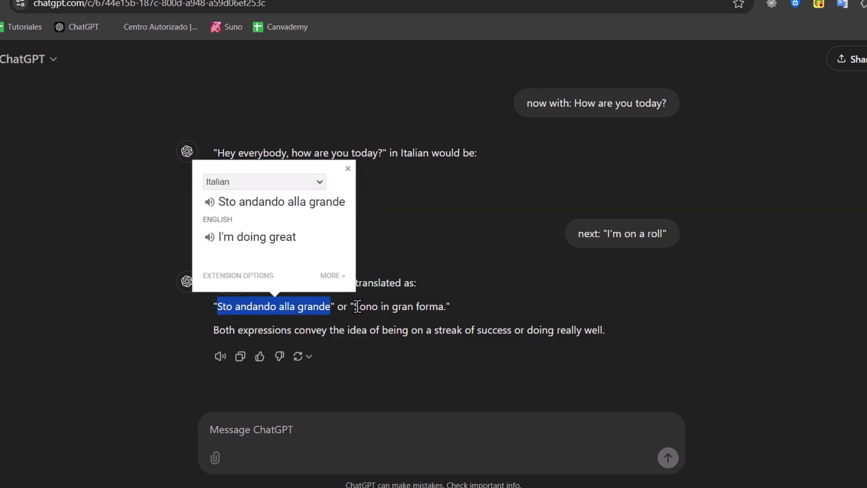
drag(355, 307, 443, 306)
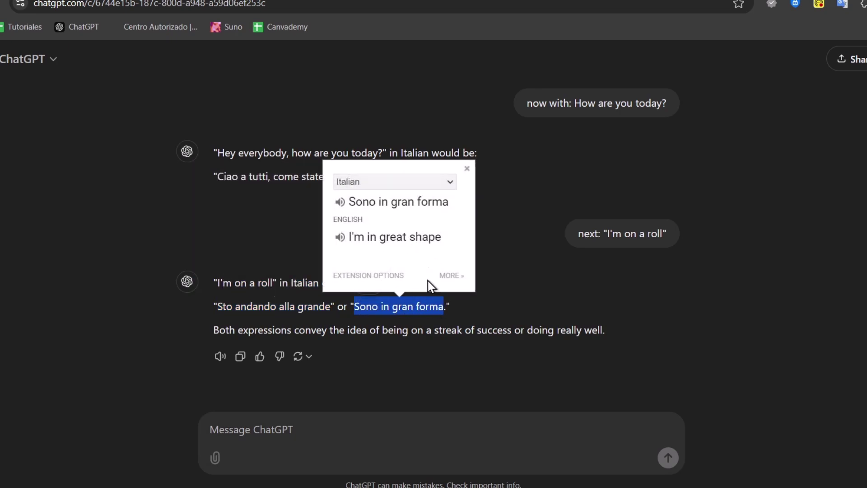
drag(330, 308, 218, 306)
key(ctrl+Tab)
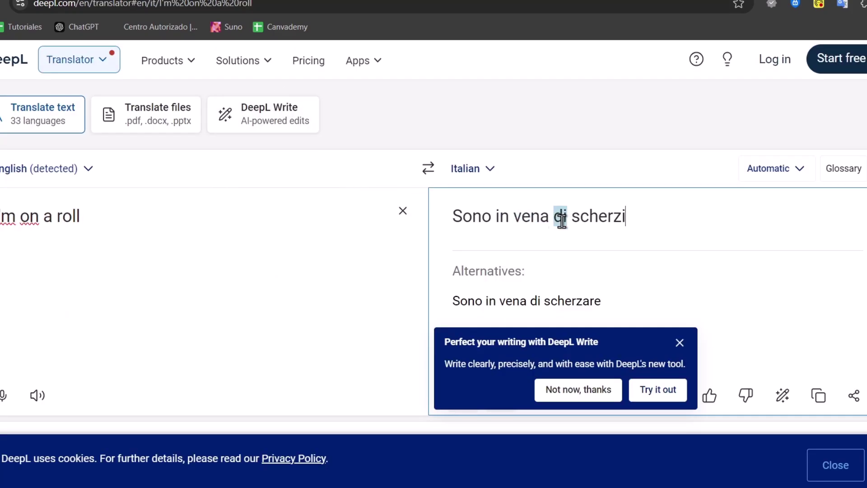
drag(652, 215, 444, 215)
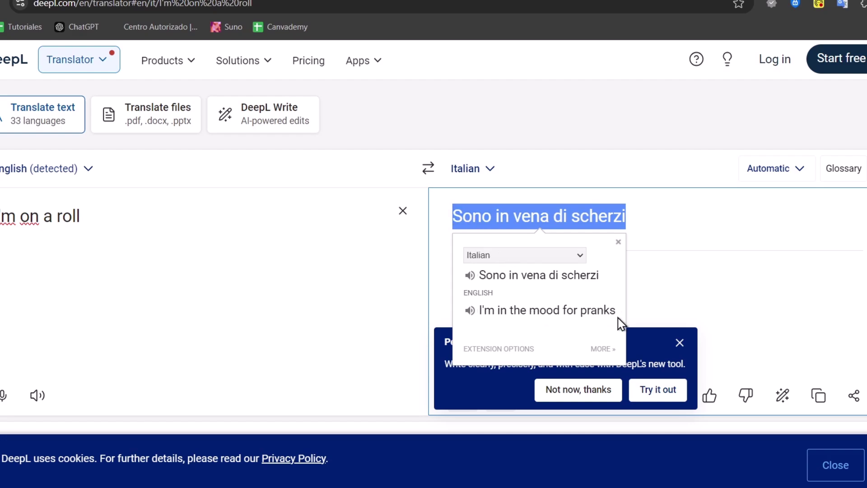
click(676, 215)
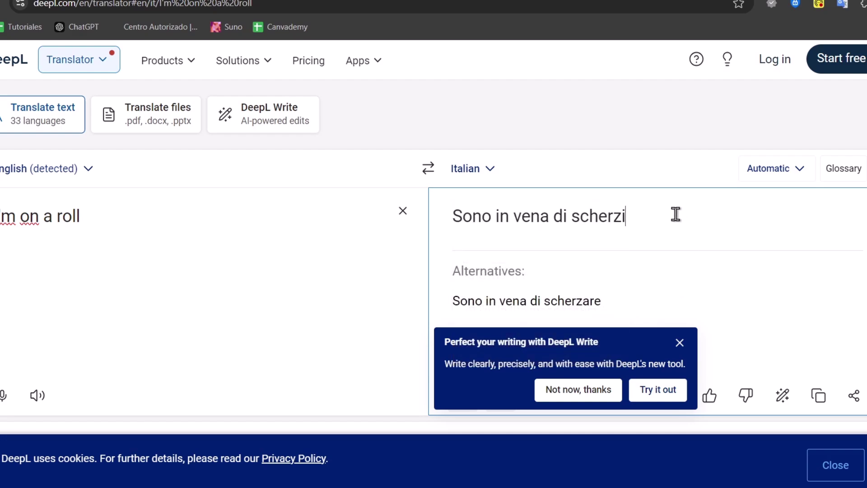
Step: Paste 'I'm on a roll' from DeepL into Google's widget to get 'Sono alla grande'
triple_click(156, 215)
key(ctrl+c)
key(ctrl+Tab)
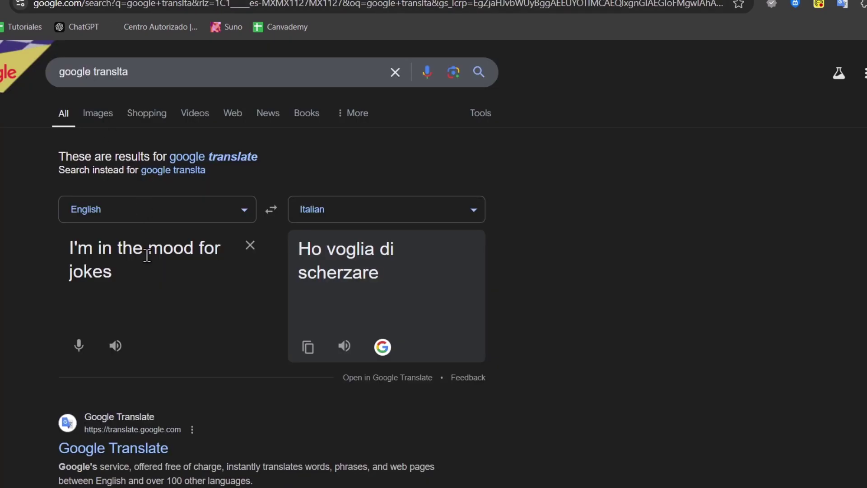
triple_click(145, 257)
key(ctrl+v)
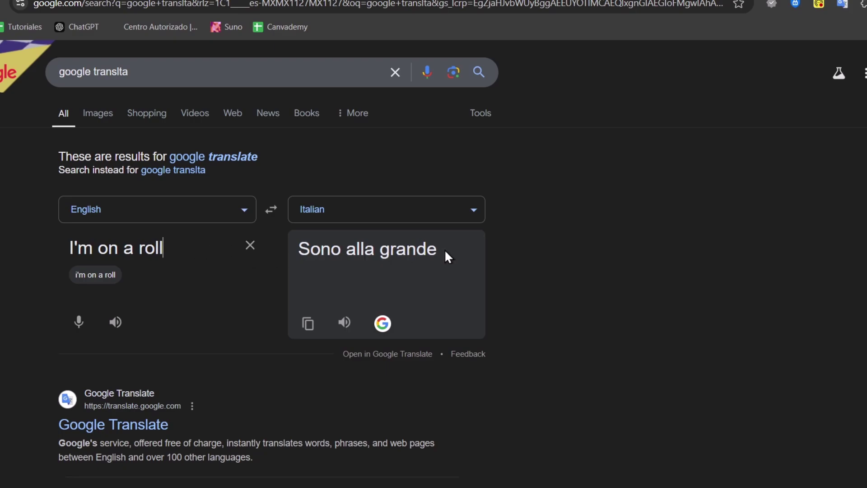
click(369, 2)
click(427, 234)
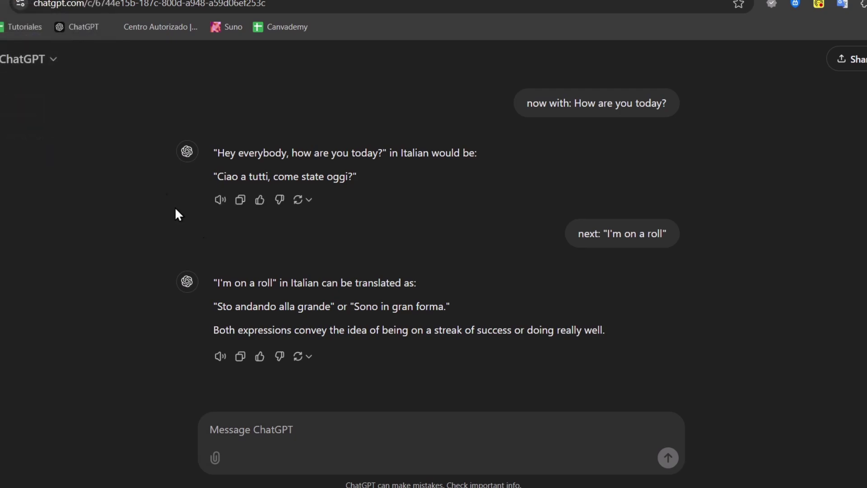
drag(249, 282, 424, 281)
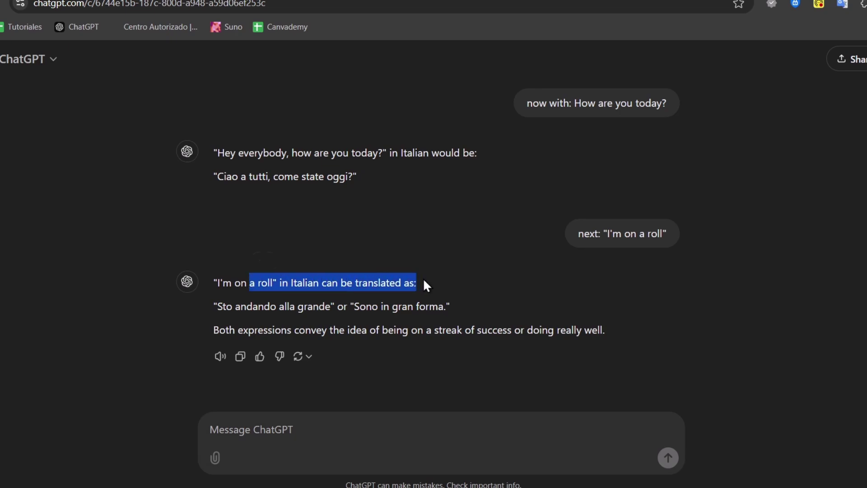
click(487, 306)
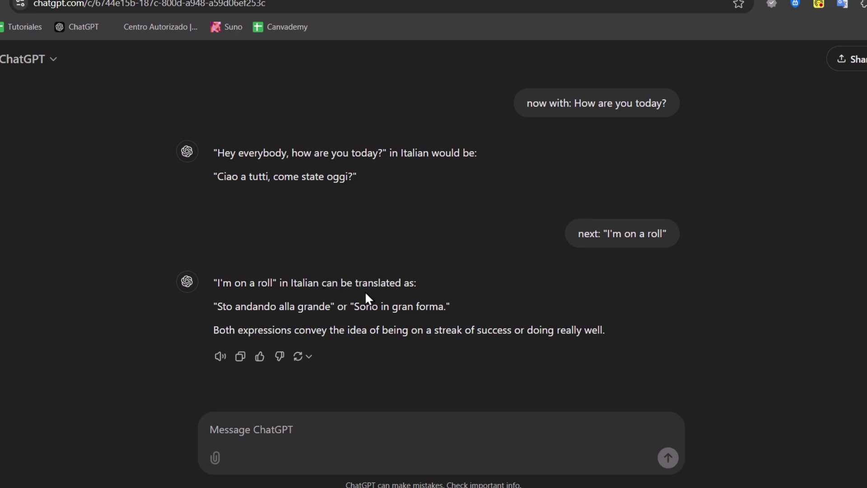
Step: Send ChatGPT 'next: can you please send me the files?', copying the question first
click(402, 431)
text(next:)
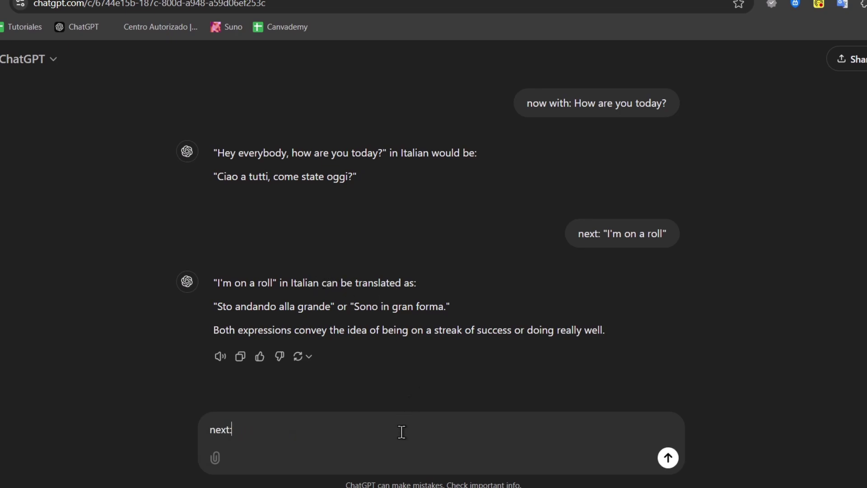
text( can  you please send me the files?)
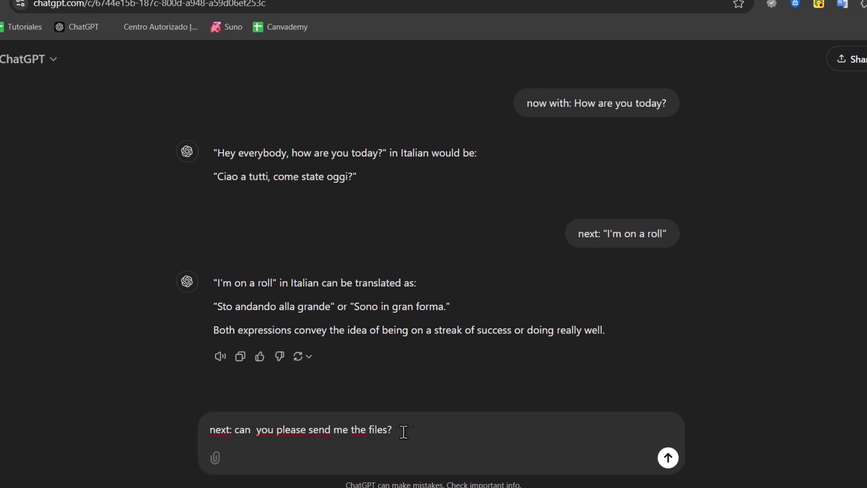
drag(403, 432, 234, 432)
key(ctrl+c)
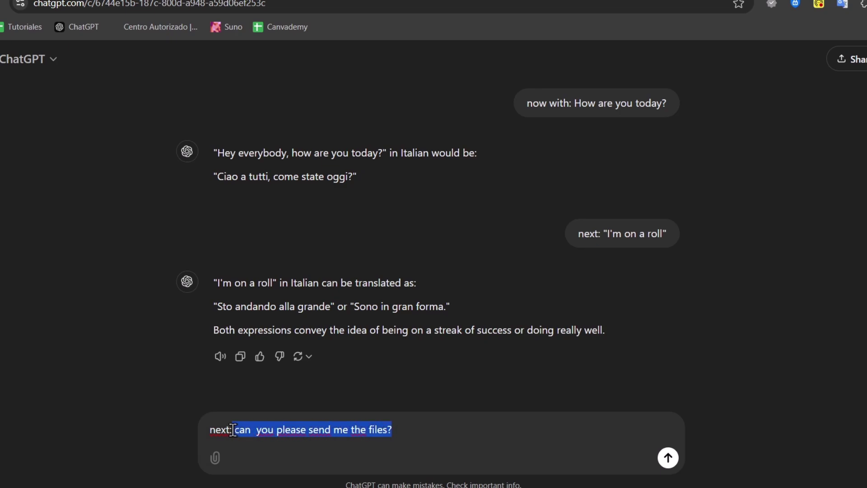
key(Return)
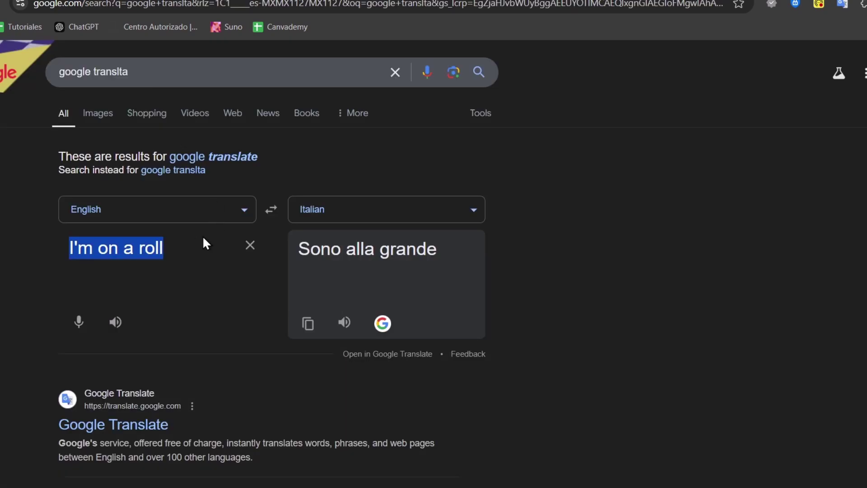
Step: Paste 'can you please send me the files?' into Google and DeepL, fix the doubled space, check DeepL's output
key(ctrl+v)
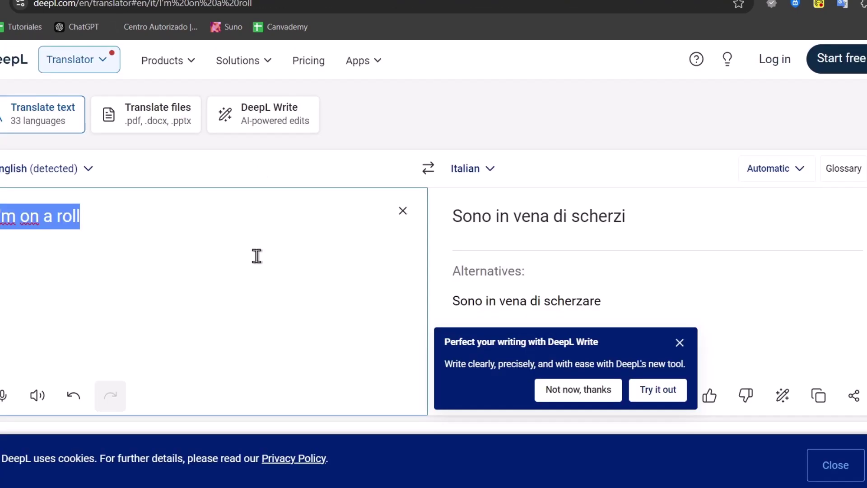
key(ctrl+v)
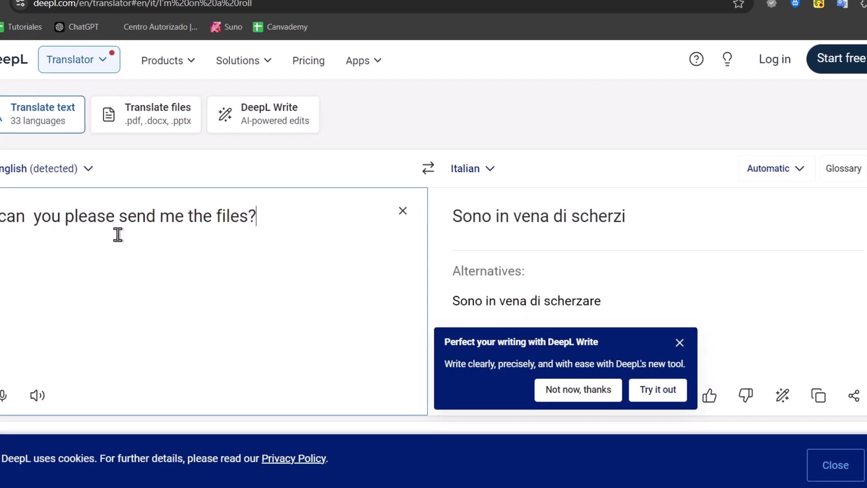
click(40, 216)
key(BackSpace)
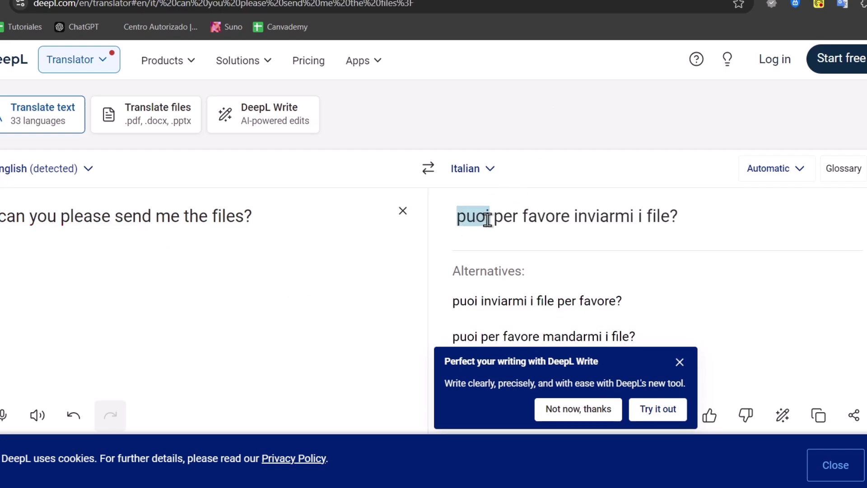
click(687, 213)
drag(686, 213, 460, 206)
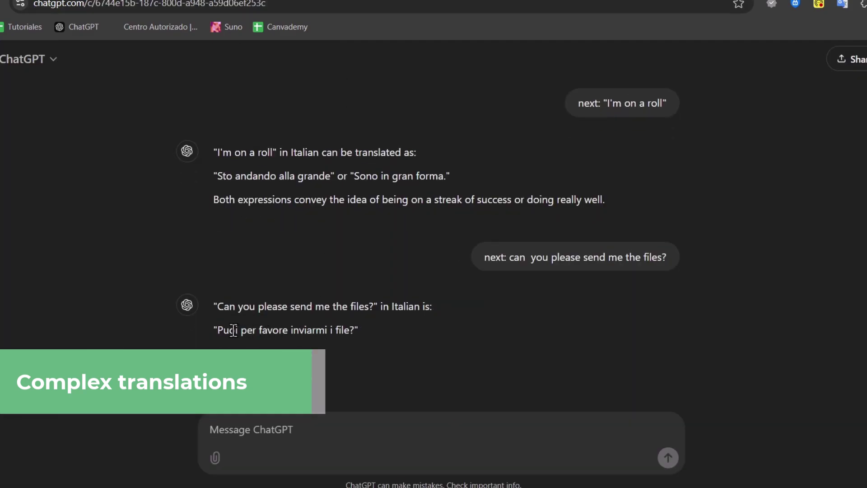
Step: Check part of ChatGPT's Italian answer, then send it 'send me the files, now' to translate
drag(236, 329, 349, 343)
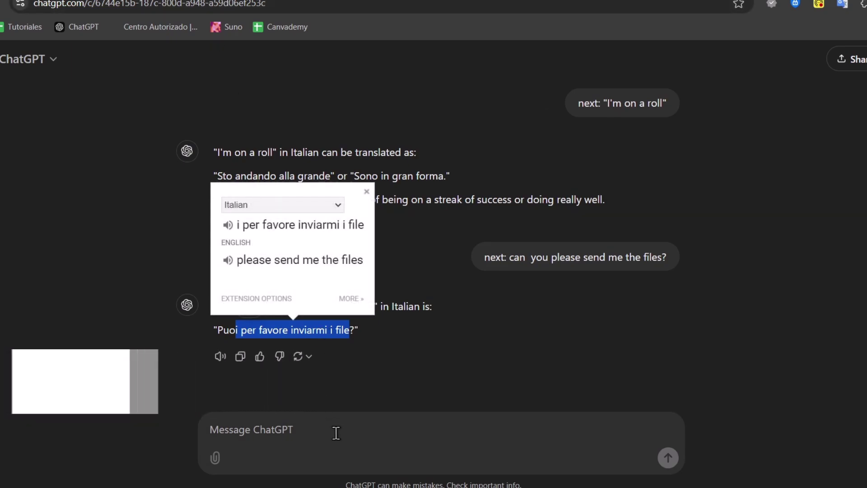
click(337, 433)
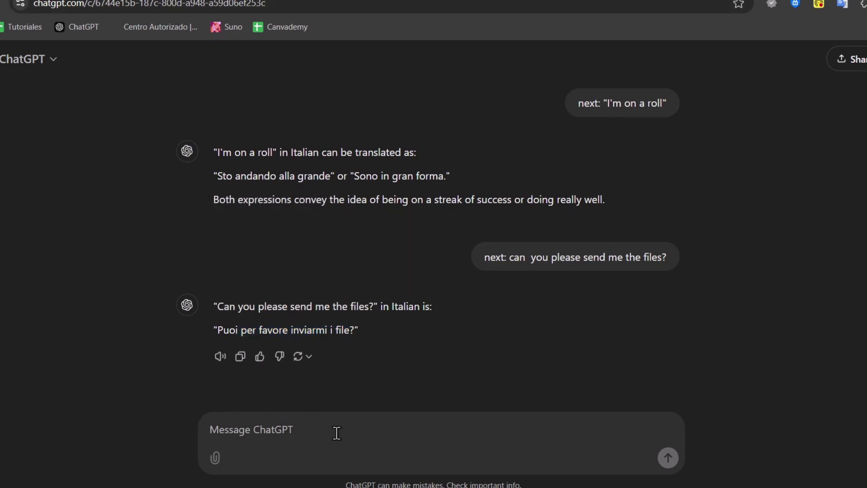
text(send me t)
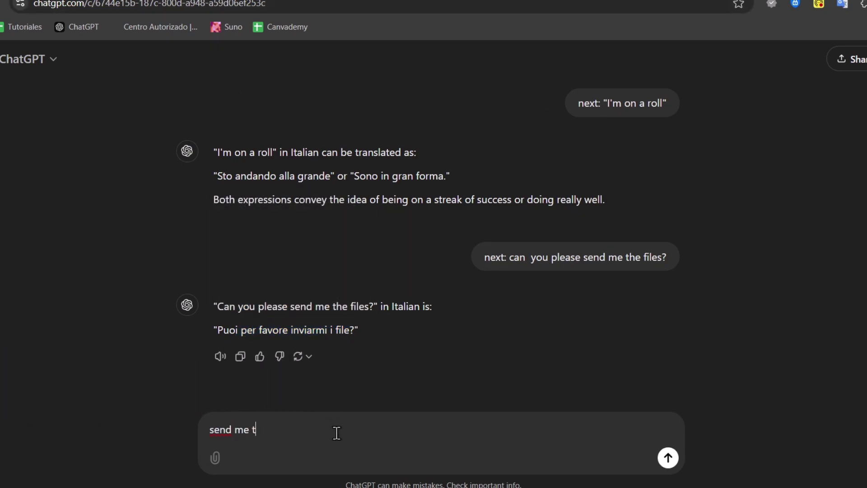
text(he files, now!)
key(ctrl+a)
key(ctrl+c)
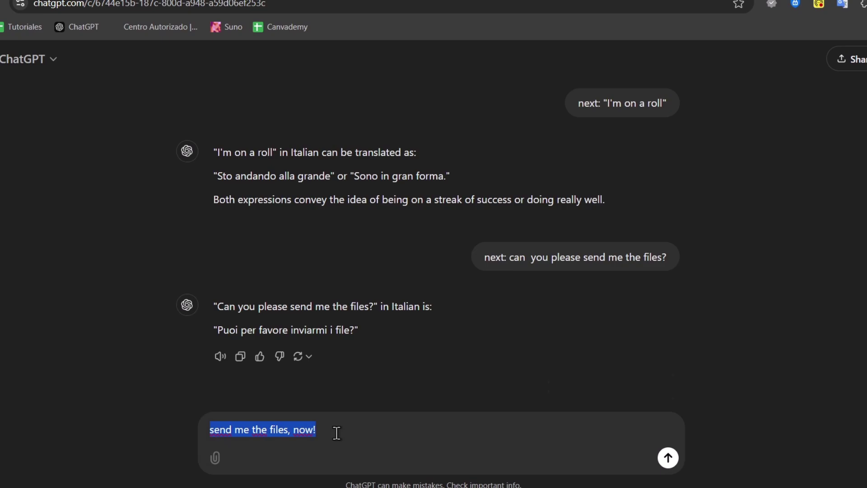
key(Return)
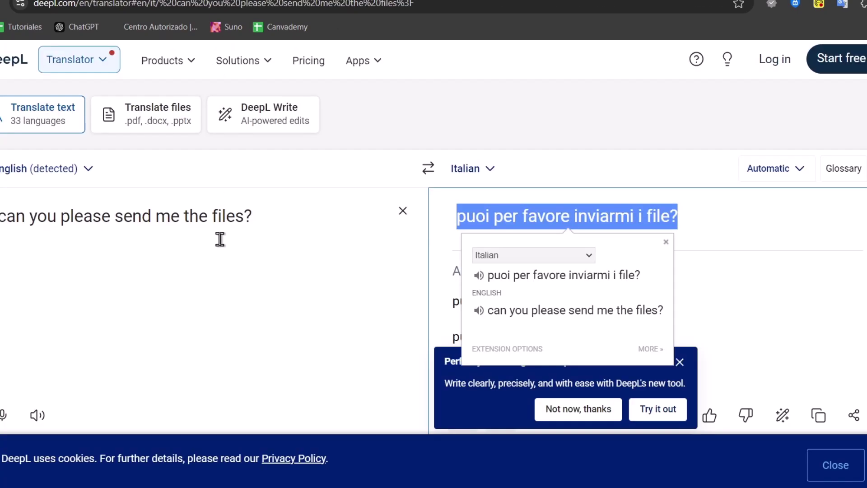
Step: Replace DeepL's source text with just 'send me the files, now!'
double_click(218, 235)
key(ctrl+v)
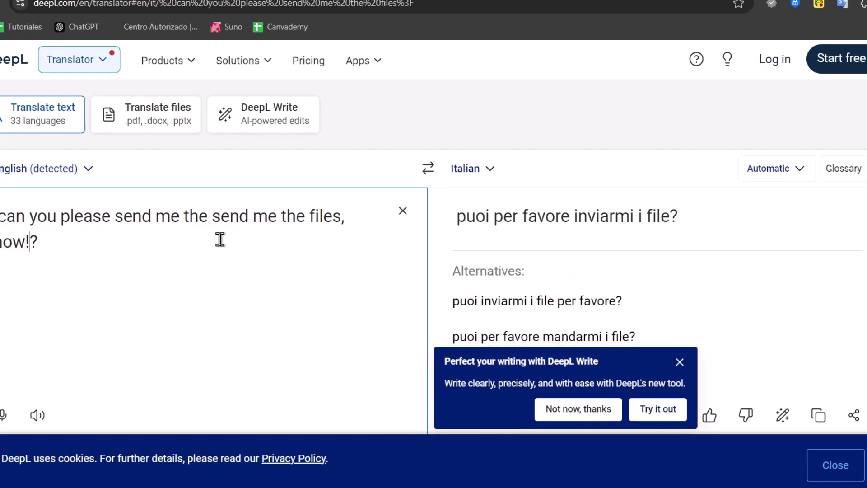
key(ctrl+a)
key(ctrl+v)
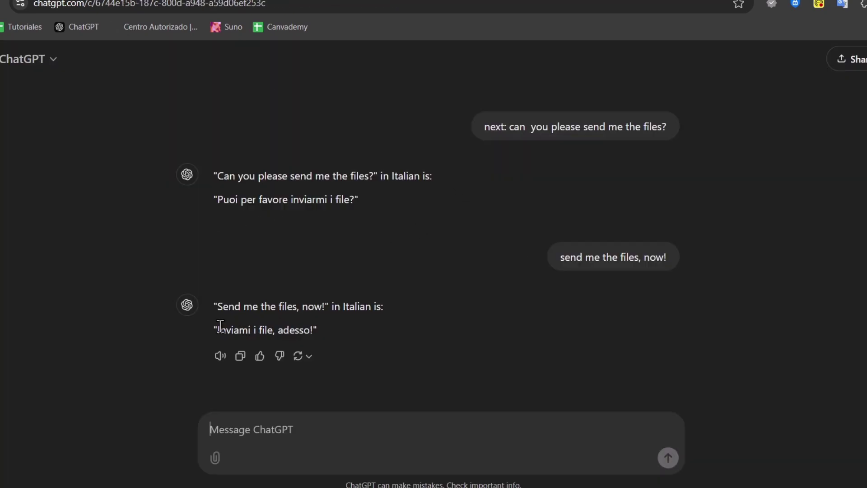
Step: Compare the Italian outputs of ChatGPT, Google ('mandami i file, adesso!') and DeepL ('mandatemi i file, subito!')
drag(220, 325, 356, 329)
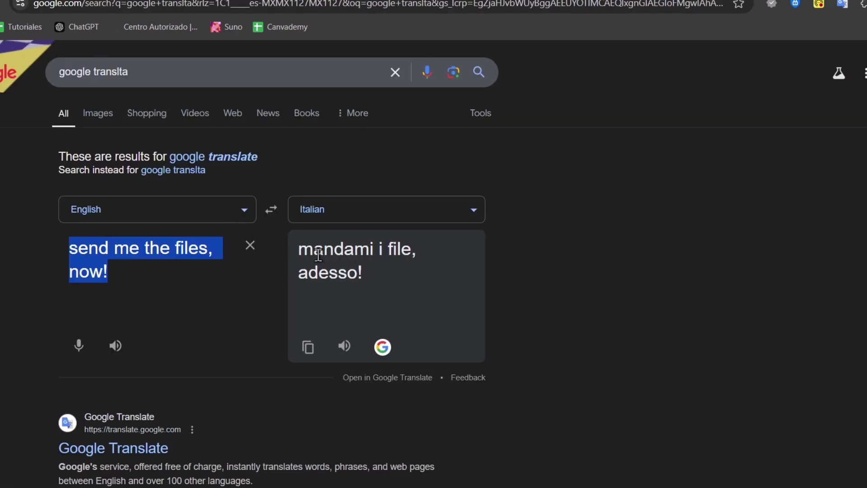
drag(300, 248, 443, 294)
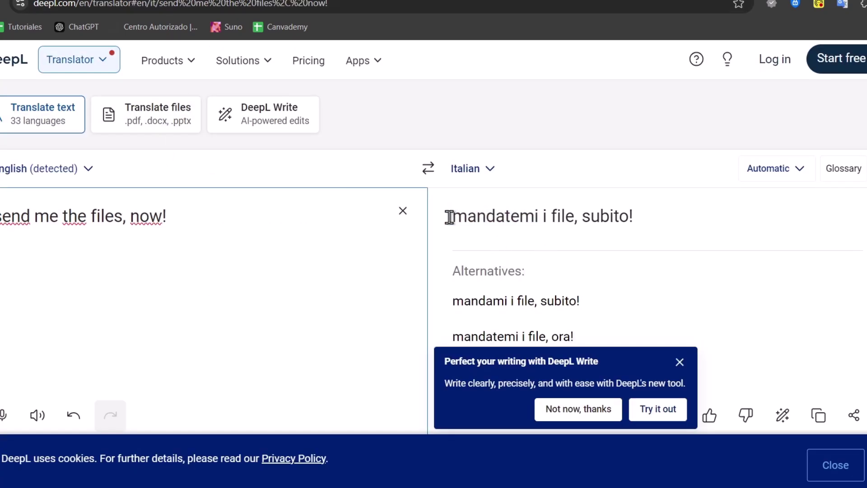
drag(449, 218, 650, 218)
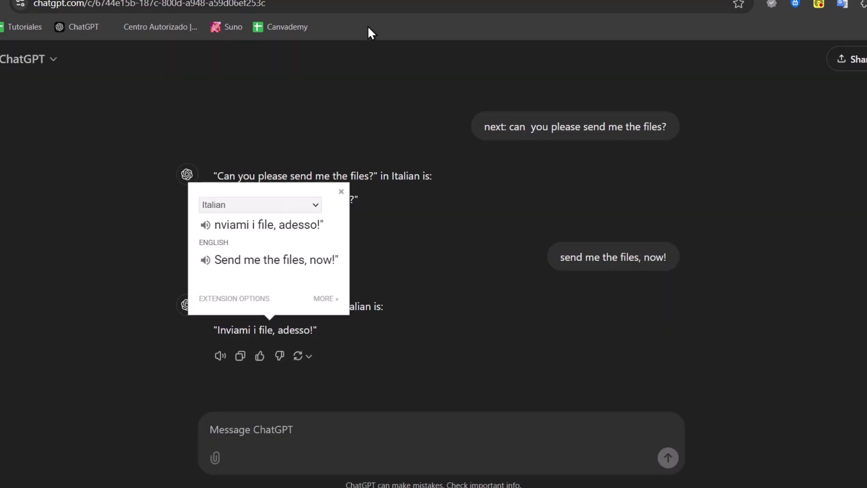
Step: Back-translate ChatGPT's reply 'Inviami i file, adesso!' to see its English meaning
drag(217, 335, 311, 334)
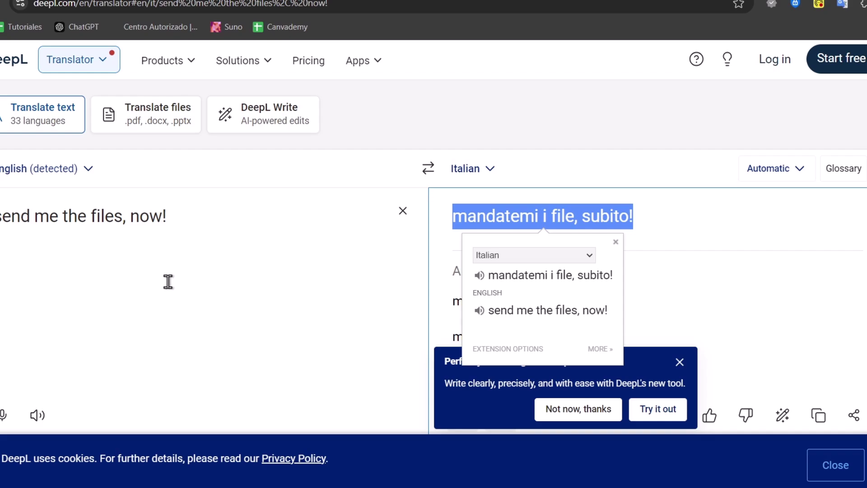
Step: Show DeepL's free limit of 3 entire files per month, then open a blank browser tab
click(170, 105)
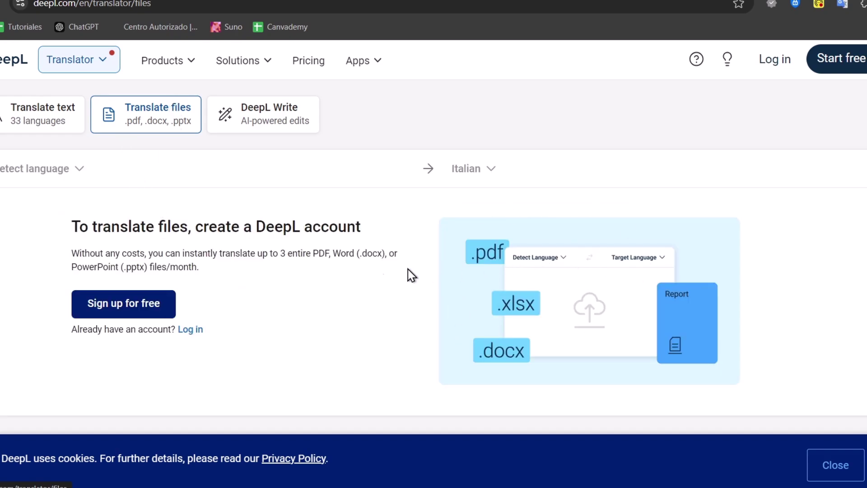
drag(280, 254, 337, 253)
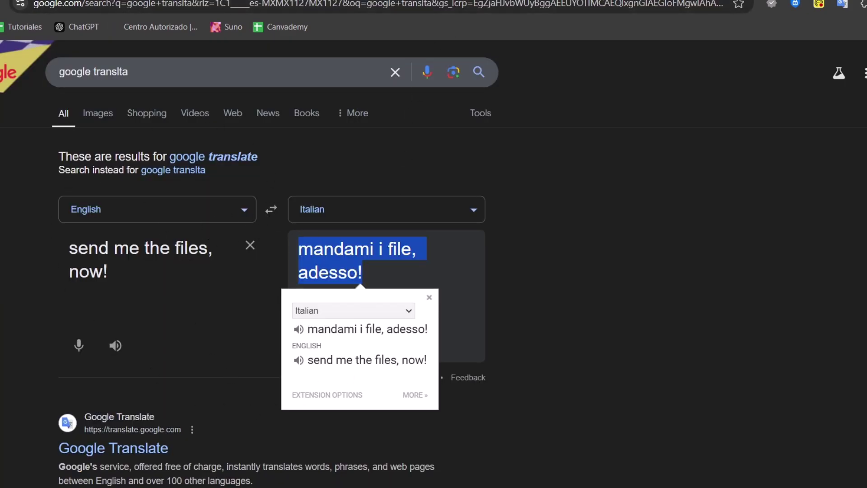
key(ctrl+t)
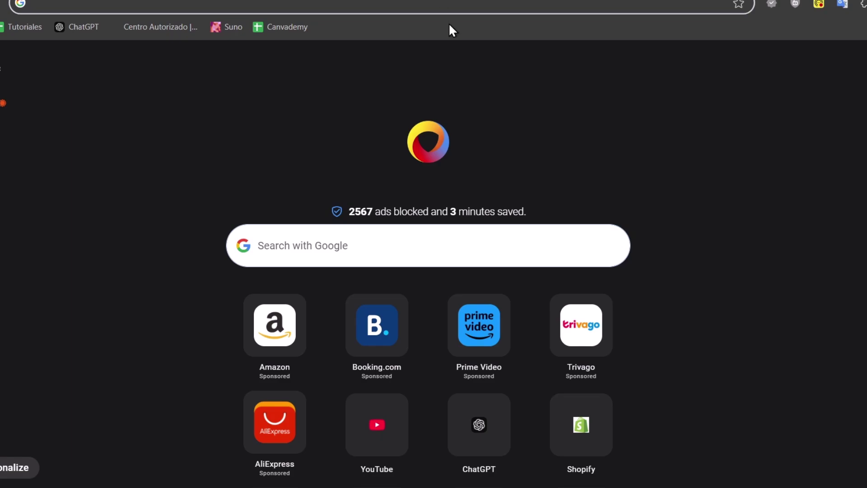
Step: Find Google Docs through a search and open the YouTube channel guide document
text(google docs)
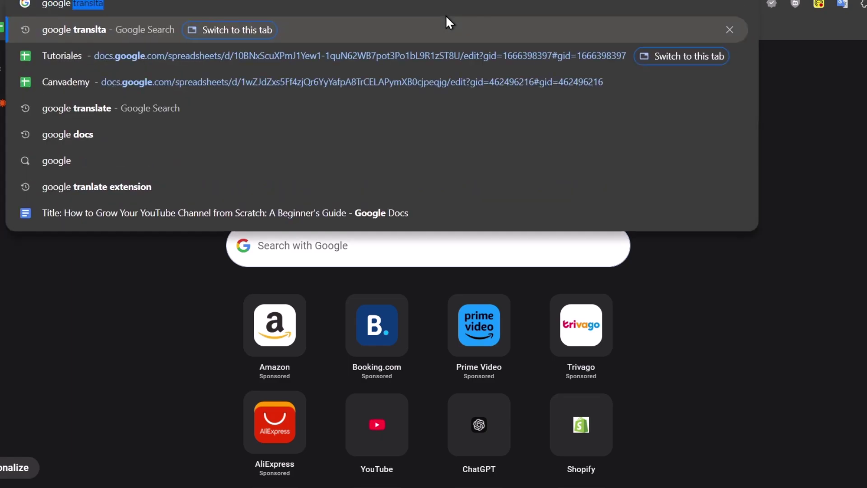
key(Return)
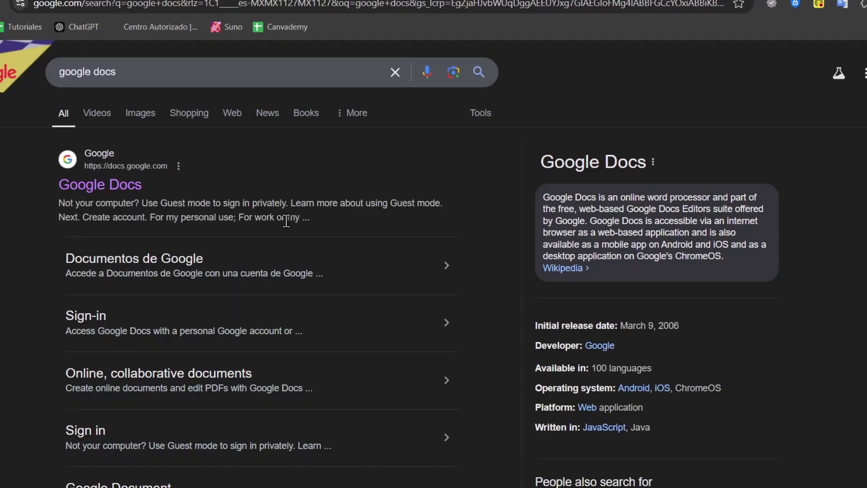
click(120, 185)
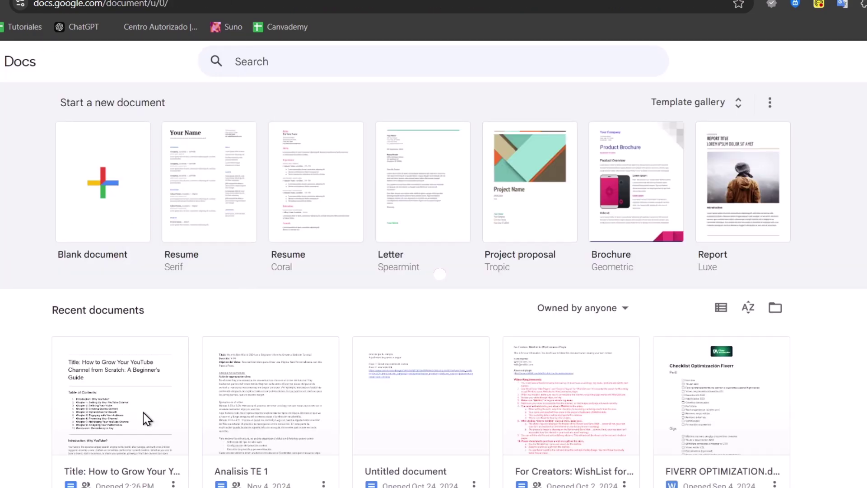
click(147, 418)
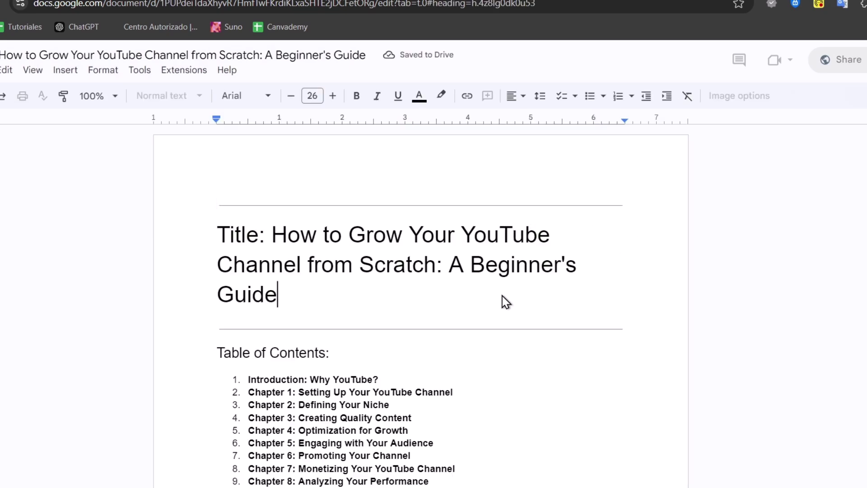
Step: Copy the guide's entire text and paste it over Google Translate's source phrase
key(ctrl+a)
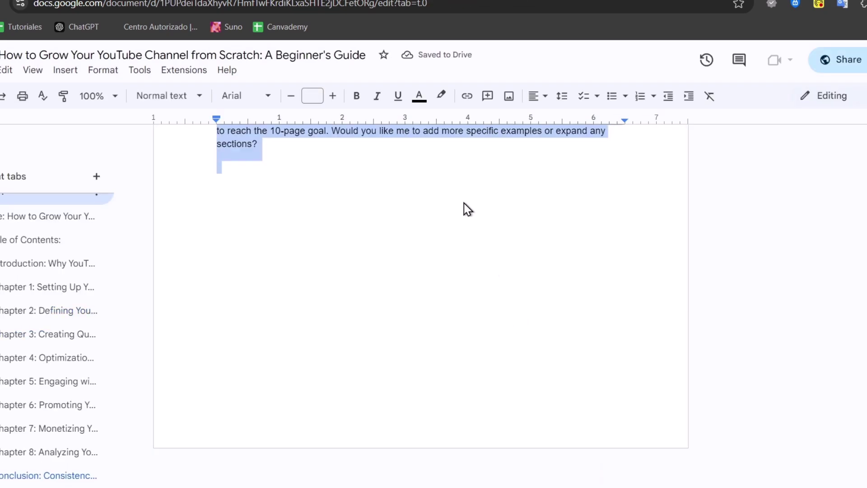
key(ctrl+c)
key(ctrl+Tab)
triple_click(155, 262)
key(ctrl+v)
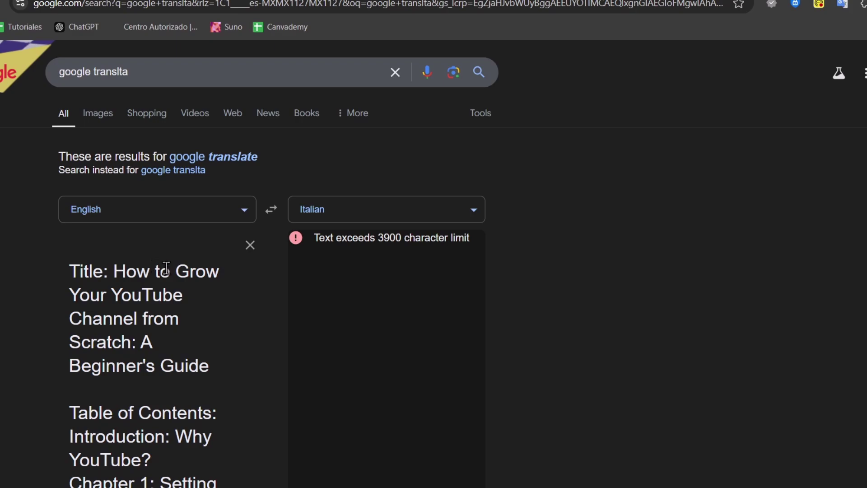
Step: Highlight the 3900-character limit in Google Translate's error message
scroll(356, 333, down, 5)
scroll(387, 284, up, 5)
drag(378, 238, 401, 239)
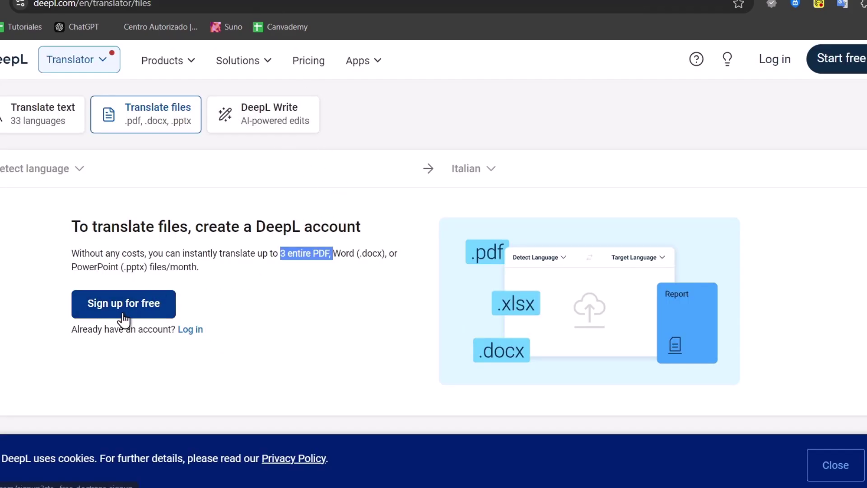
Step: Paste the YouTube guide over the source phrase in DeepL's text translator
click(239, 126)
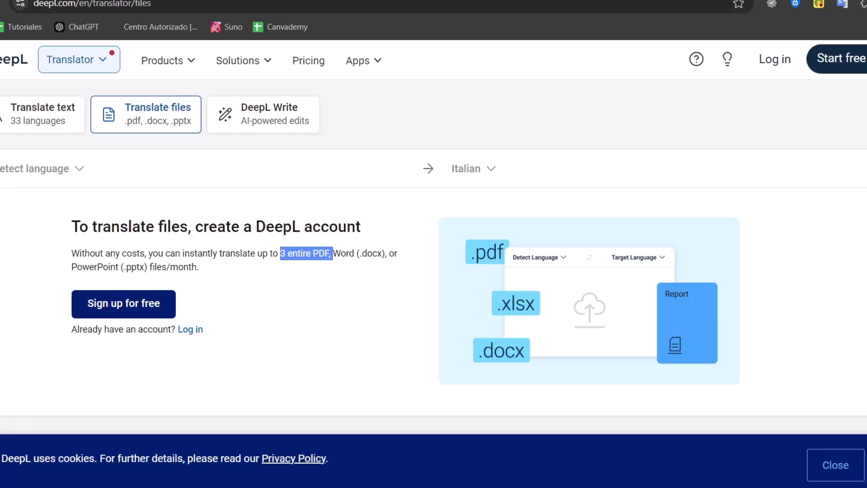
click(34, 116)
double_click(106, 216)
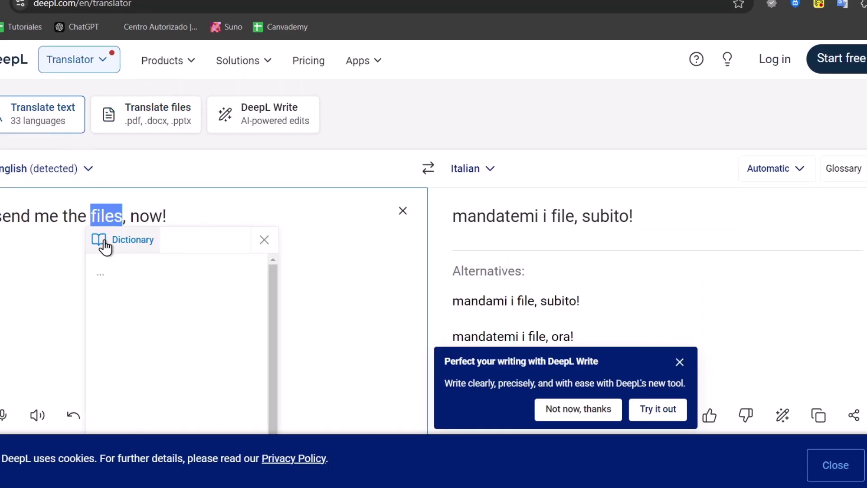
triple_click(62, 220)
key(ctrl+v)
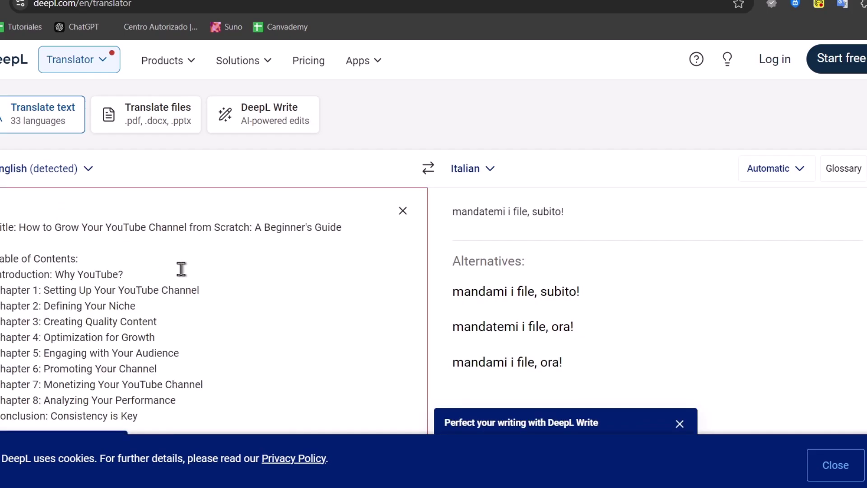
Step: Highlight DeepL's notice that only 1500 of 7976 characters were translated and its free sign-up offer
scroll(323, 349, down, 10)
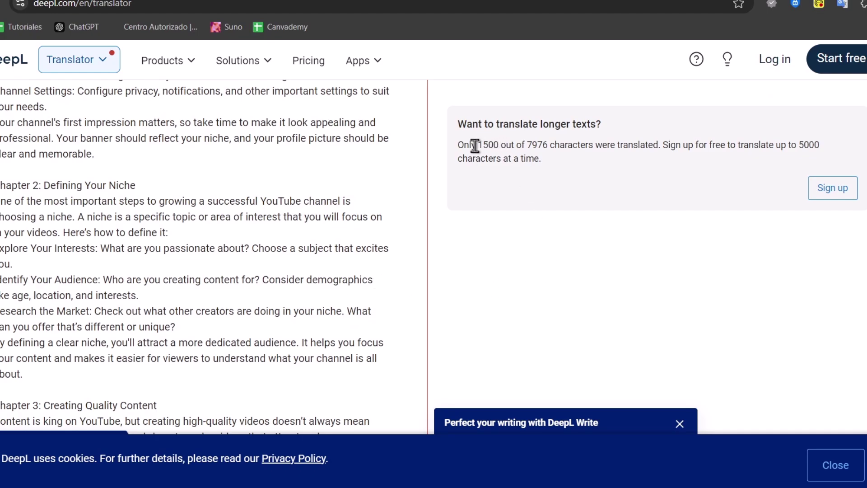
drag(475, 145, 552, 145)
click(600, 145)
drag(709, 145, 827, 154)
click(792, 147)
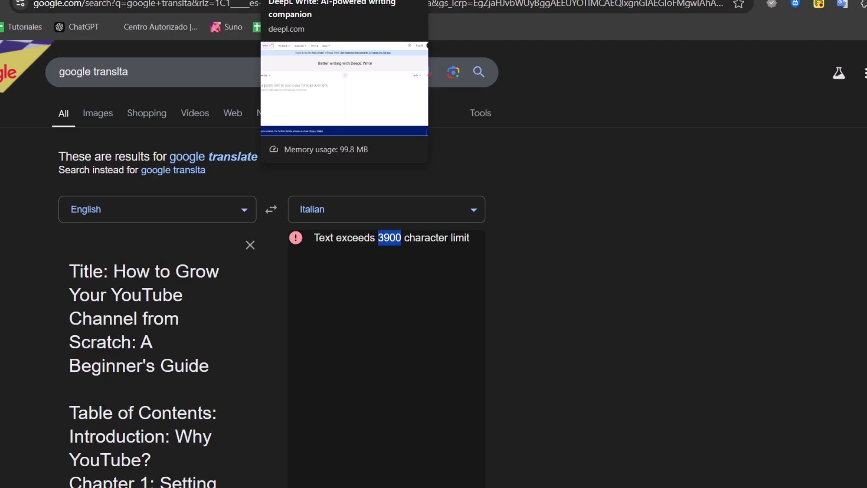
Step: Close the translation popup in ChatGPT and return to DeepL's 5000-character sign-up notice
key(ctrl+Tab)
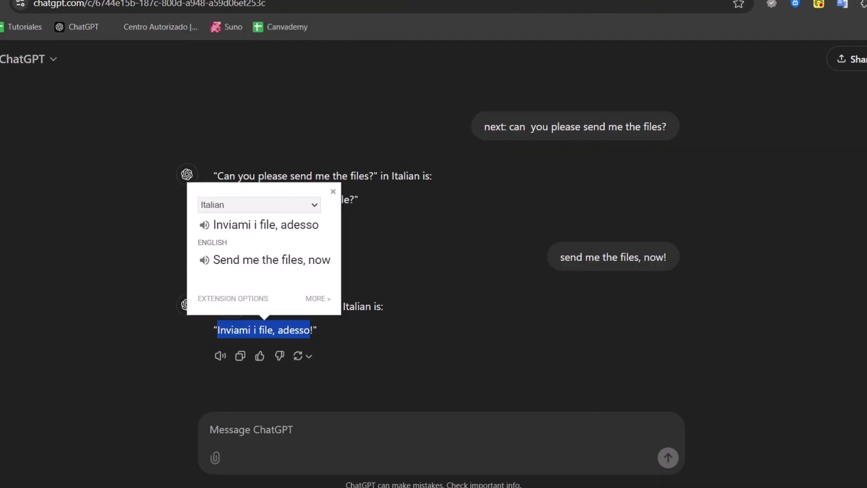
click(472, 269)
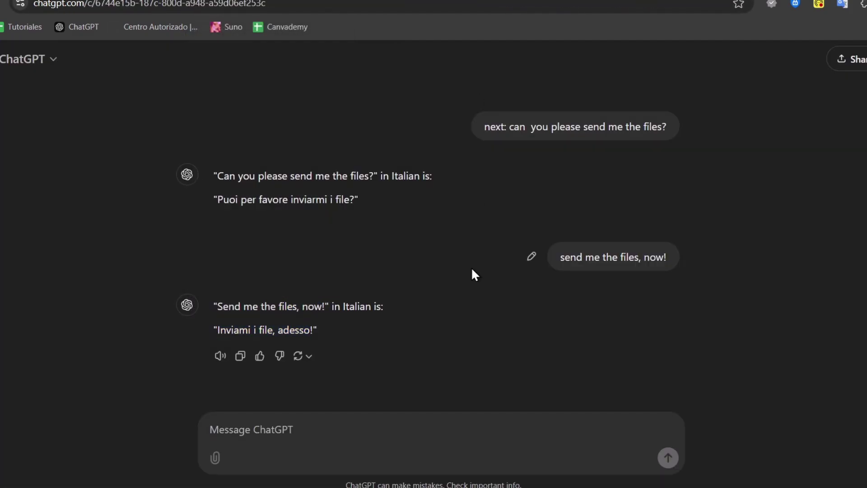
key(ctrl+Tab)
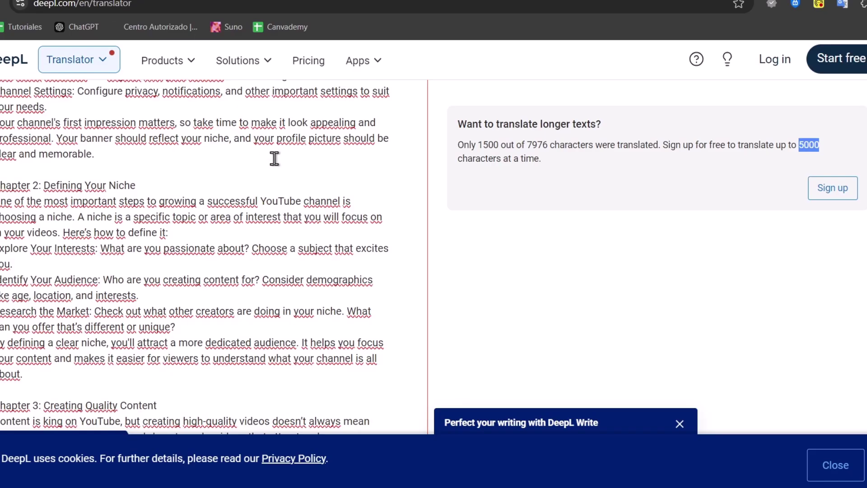